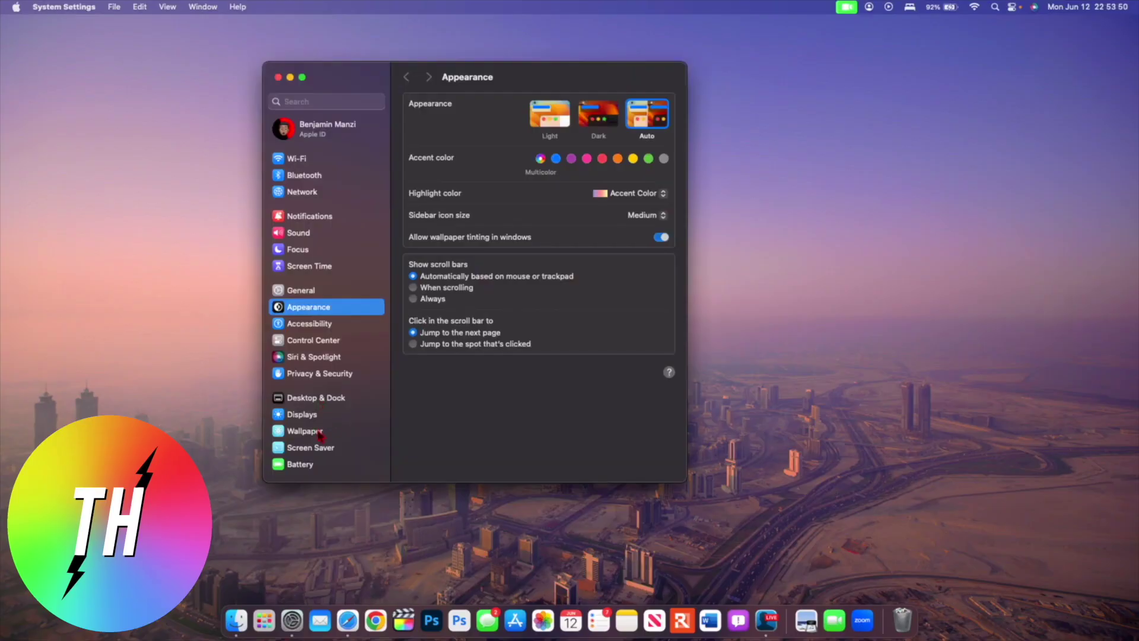
Step: Switch System Settings from Appearance to the Wallpaper page
click(320, 433)
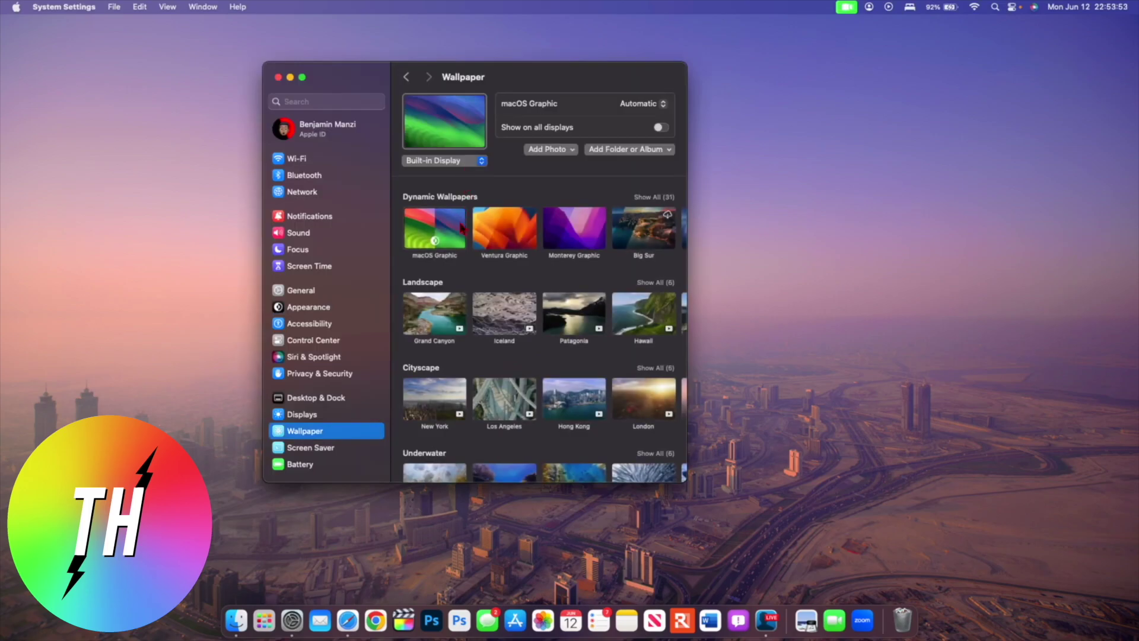
Step: For the HP 27er display, select the macOS Graphic dynamic wallpaper
click(444, 161)
click(433, 172)
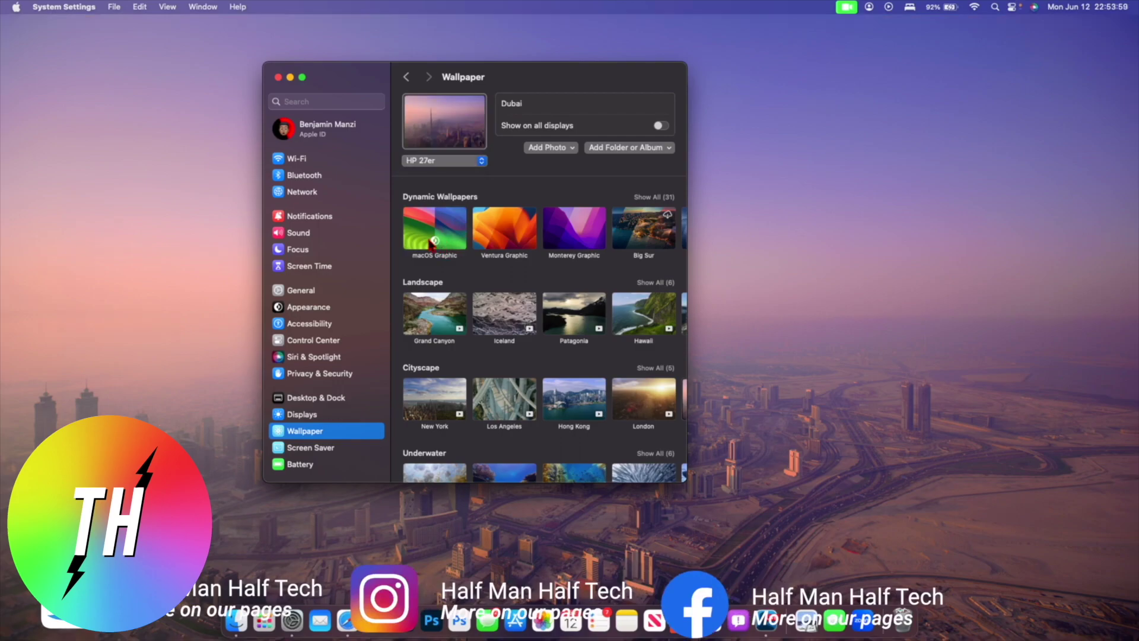
click(432, 240)
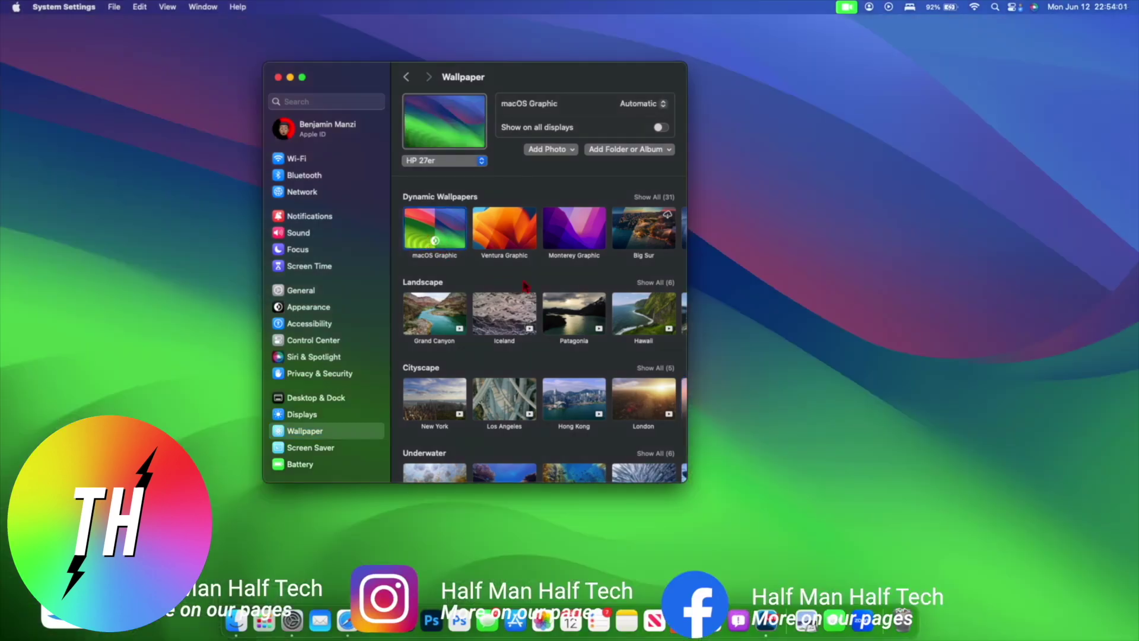
Step: Browse the Landscape, Cityscape, Underwater, Earth and Shuffle Aerials wallpaper categories
scroll(538, 299, down, 1)
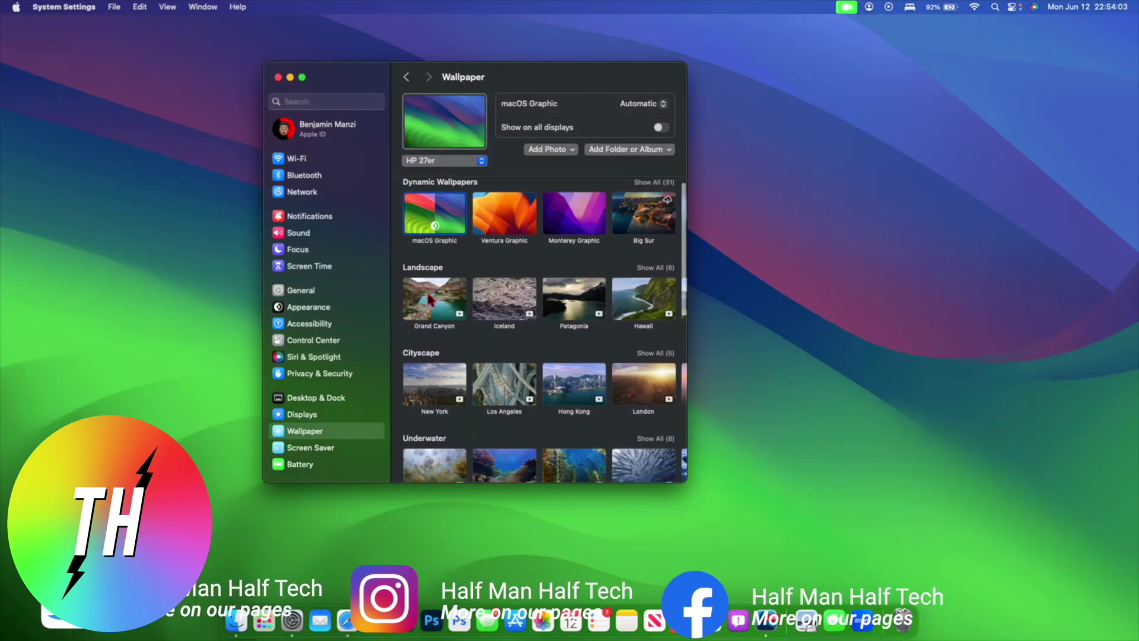
scroll(493, 303, up, 1)
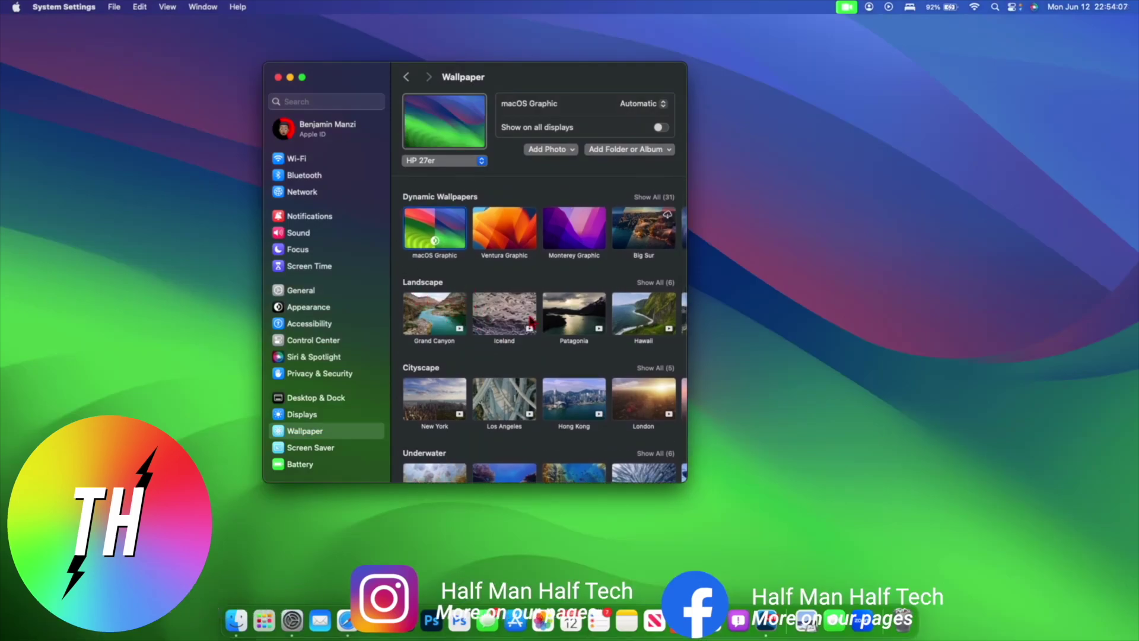
scroll(531, 322, down, 1)
scroll(593, 287, down, 1)
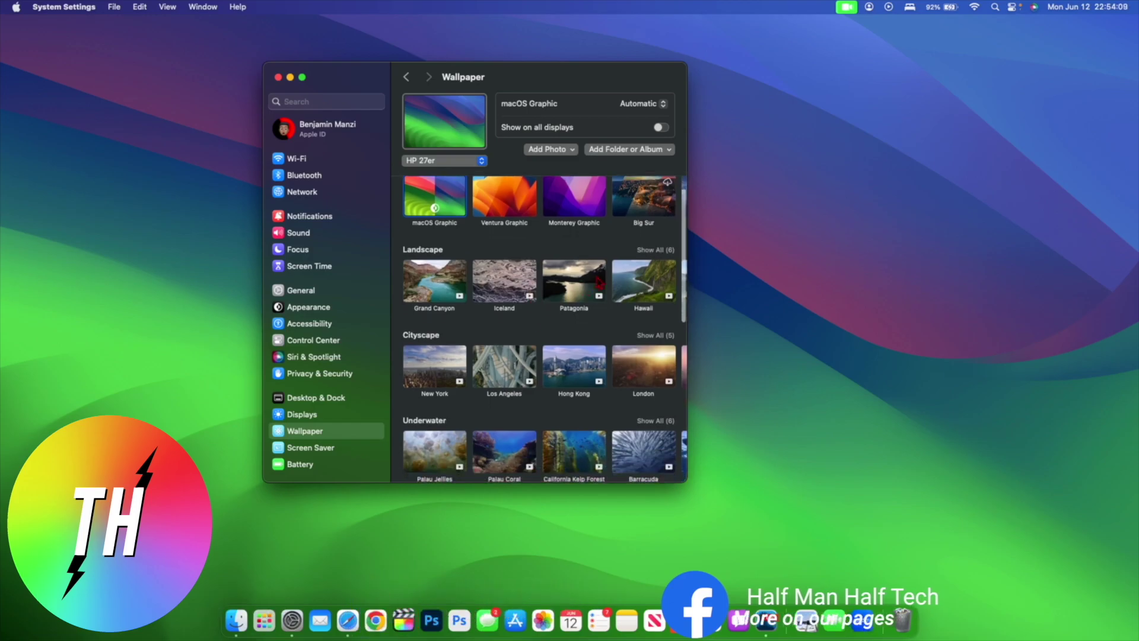
scroll(600, 280, right, 5)
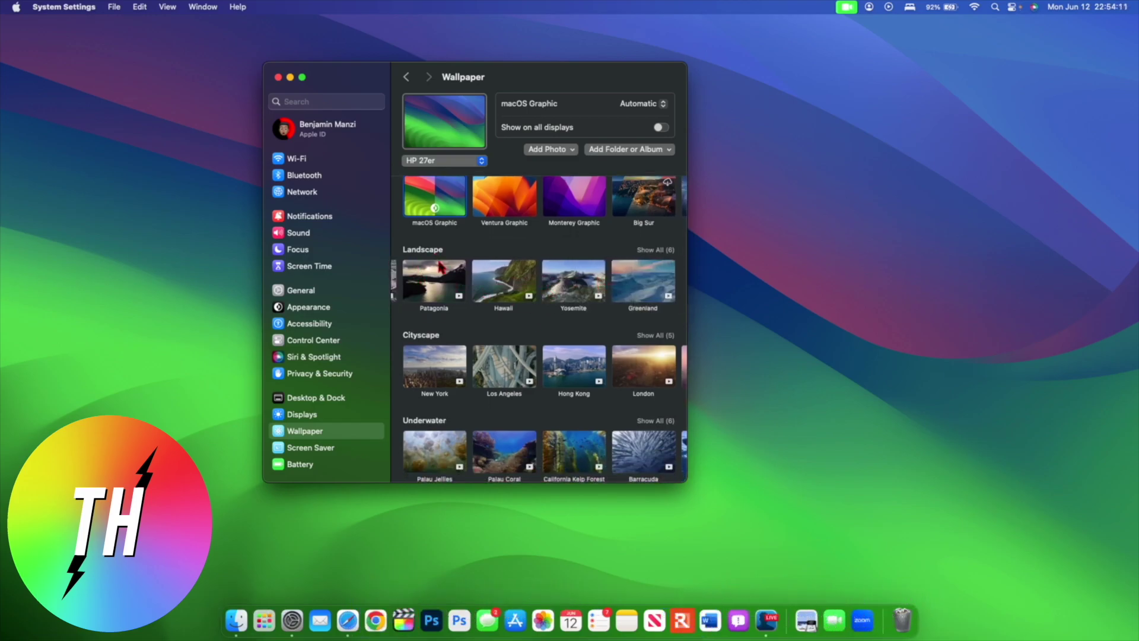
scroll(428, 350, down, 3)
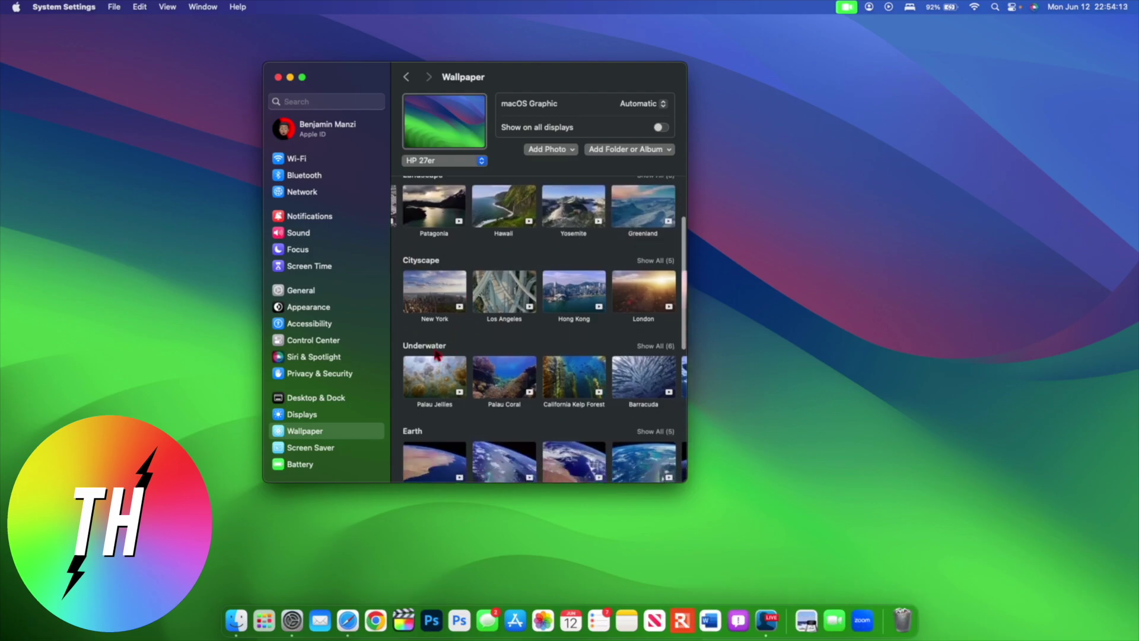
scroll(432, 354, down, 4)
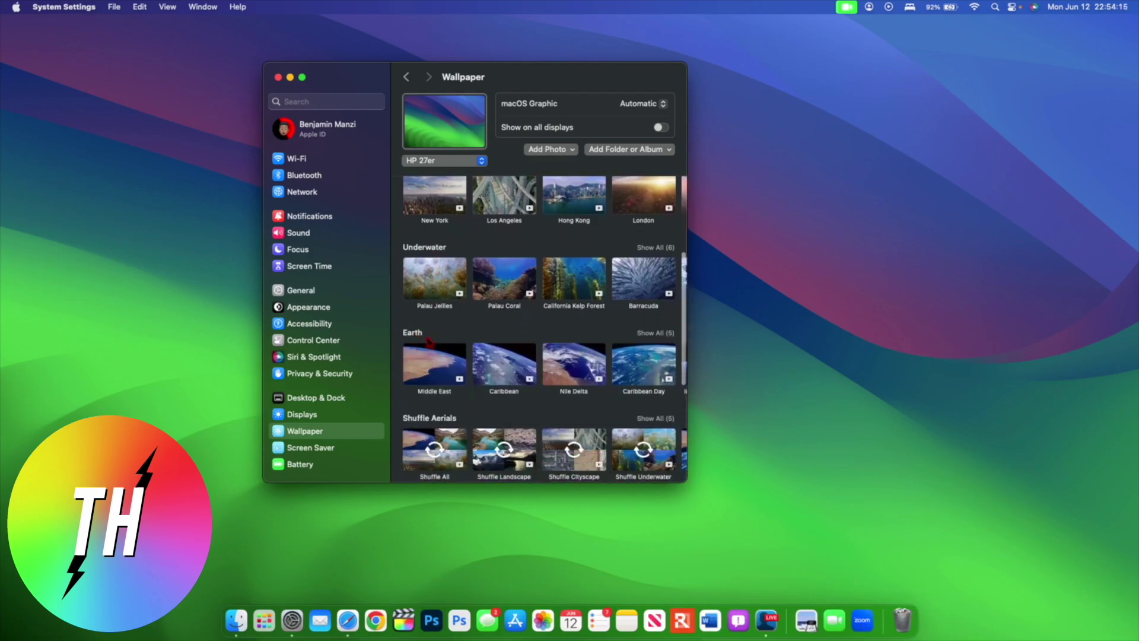
scroll(428, 342, down, 2)
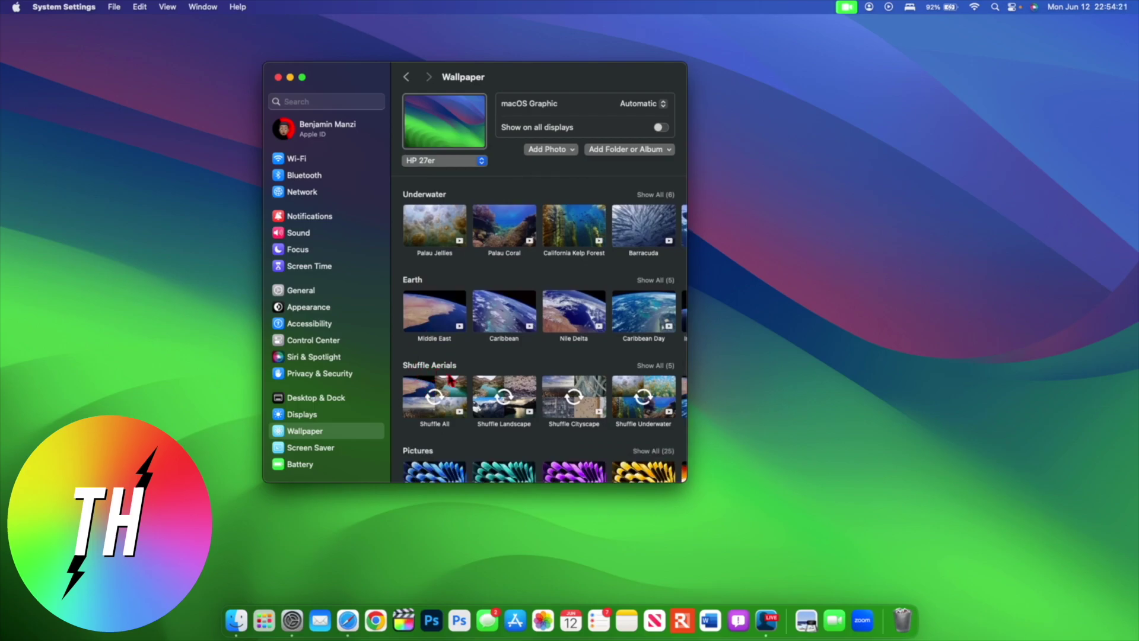
scroll(452, 381, up, 6)
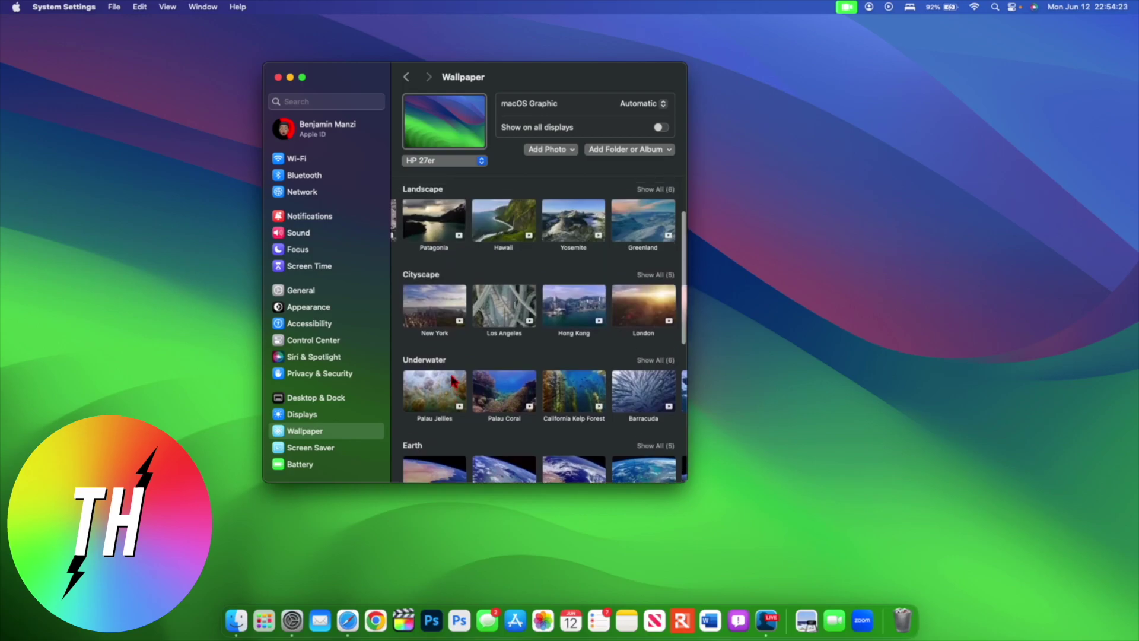
Step: Set the Los Angeles aerial as wallpaper and move the settings window further right
click(499, 303)
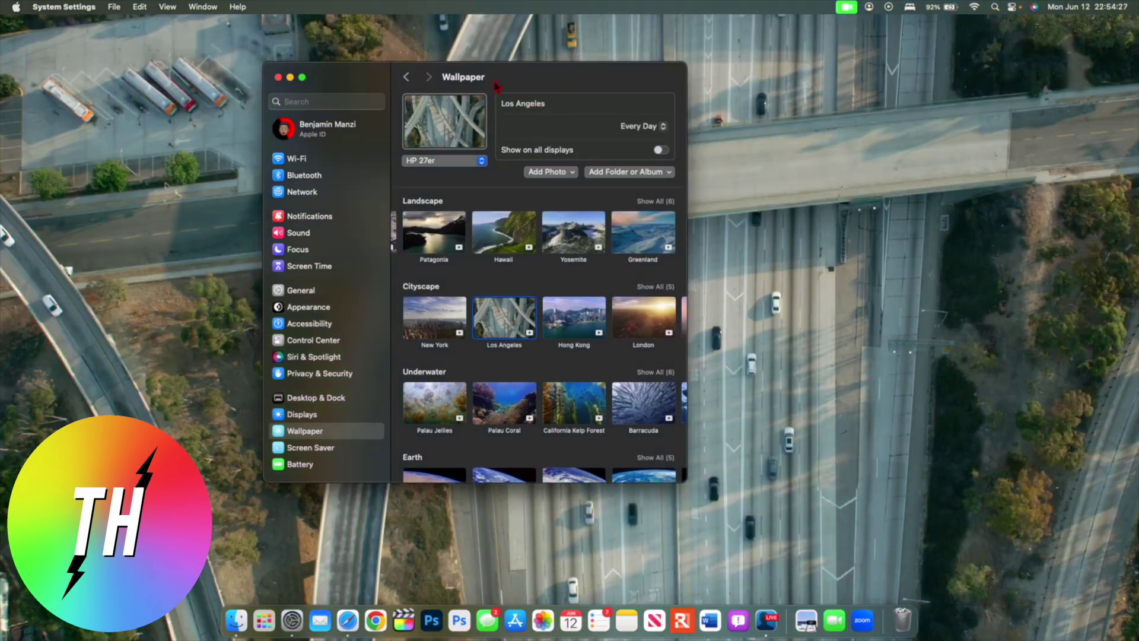
drag(488, 75, 567, 74)
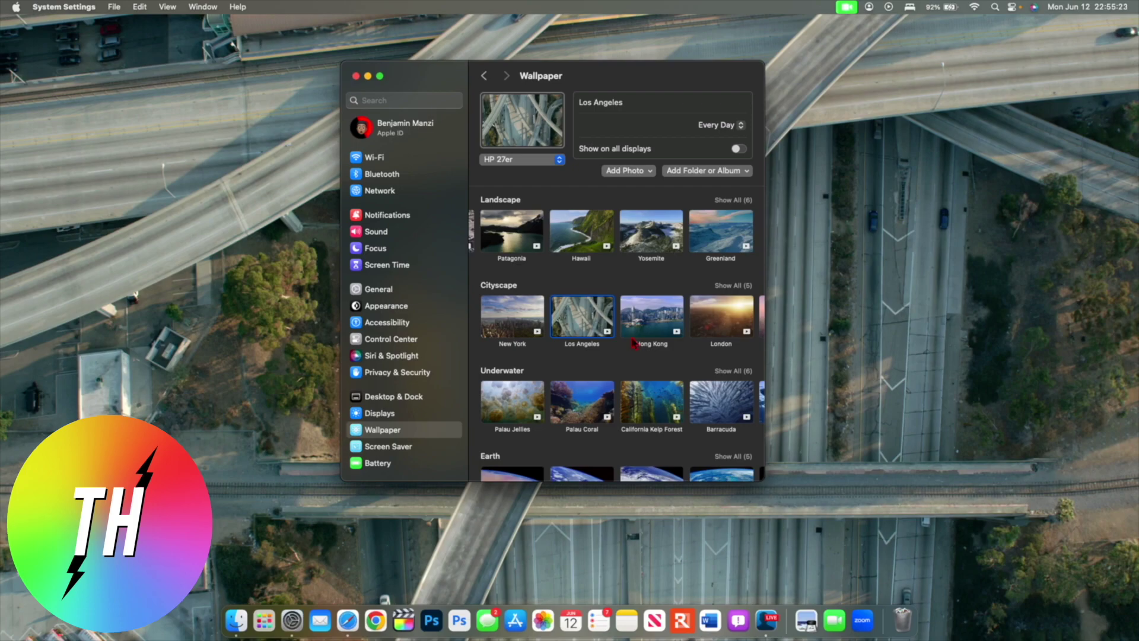
Step: Browse the aerial wallpaper rows and choose the Nile Delta aerial
scroll(634, 343, right, 3)
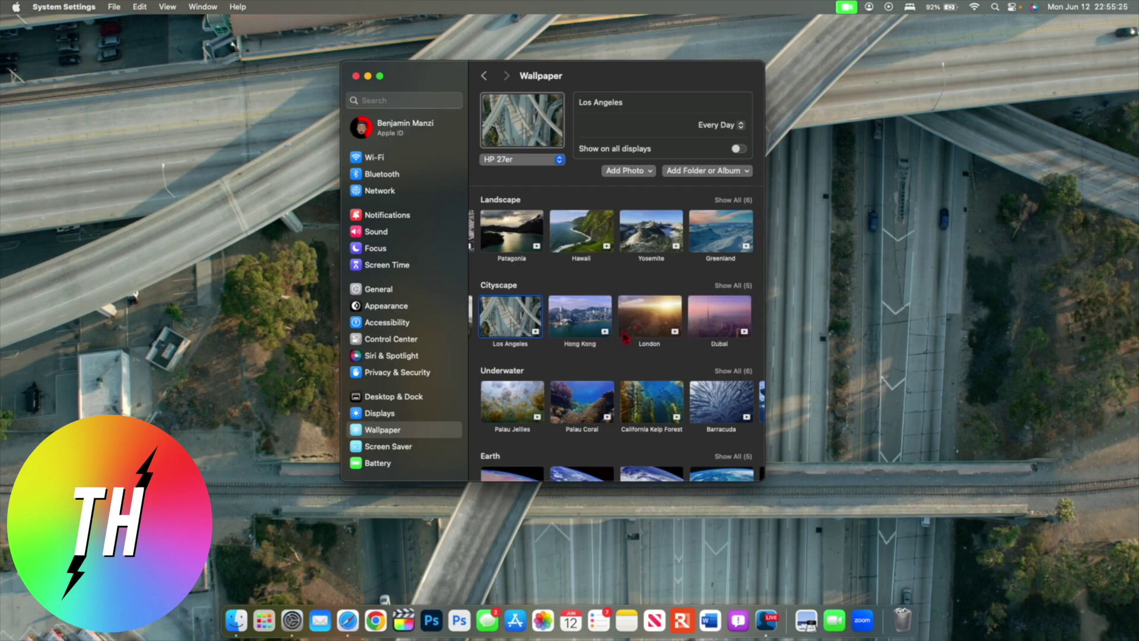
scroll(626, 338, left, 3)
scroll(693, 433, right, 5)
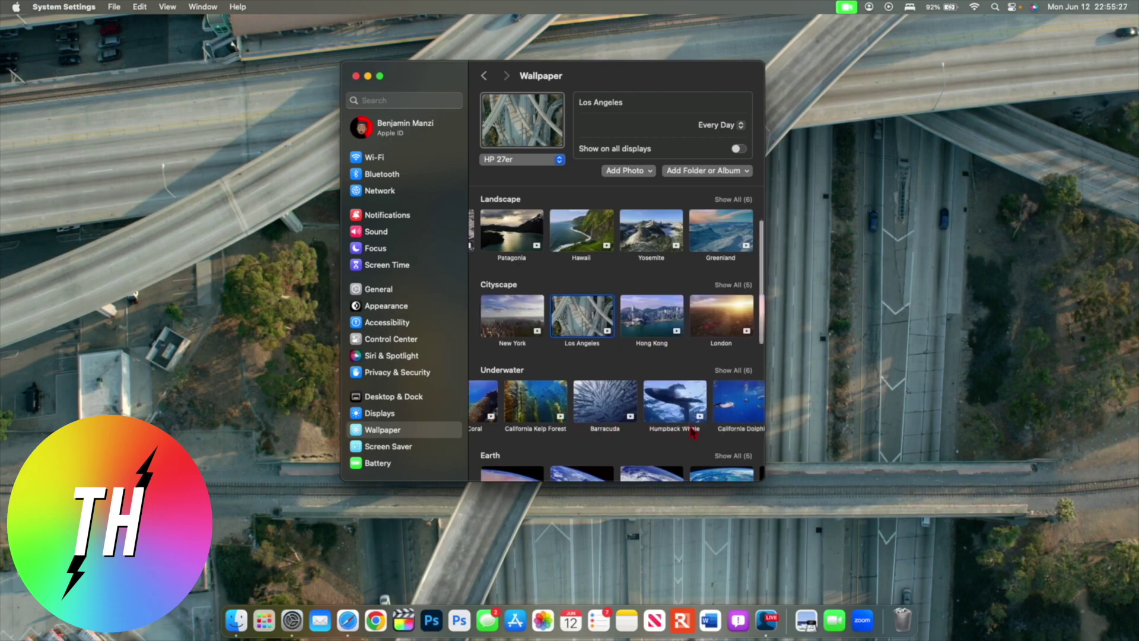
scroll(693, 434, down, 2)
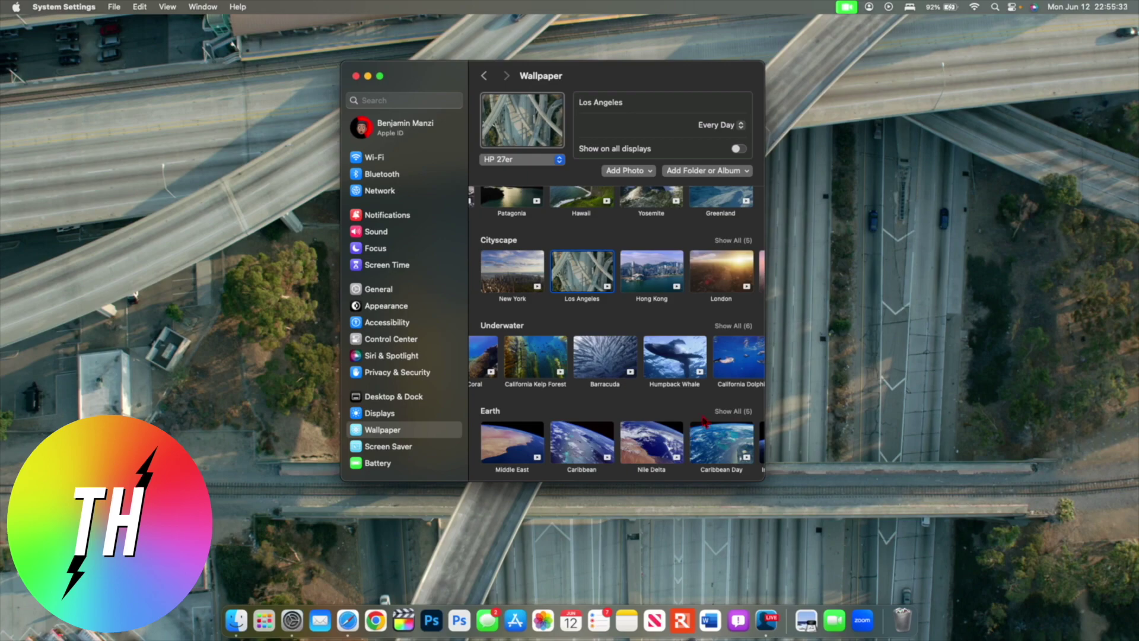
scroll(694, 438, down, 4)
click(648, 363)
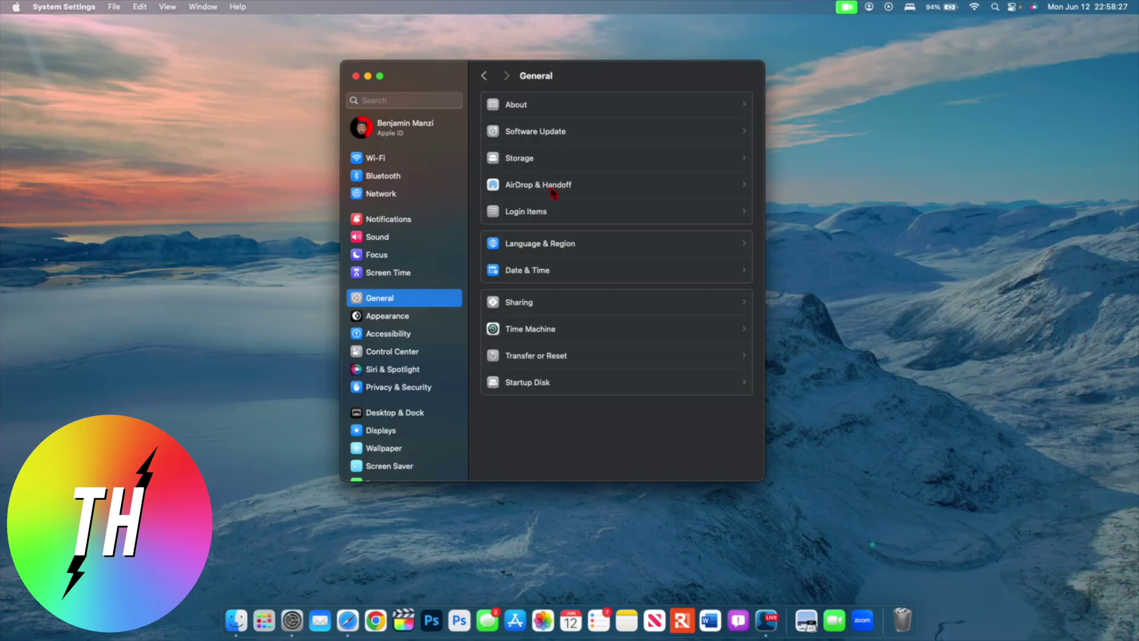
Step: On the AirDrop & Handoff page, set AirDrop to No One, then back to Contacts Only
click(552, 190)
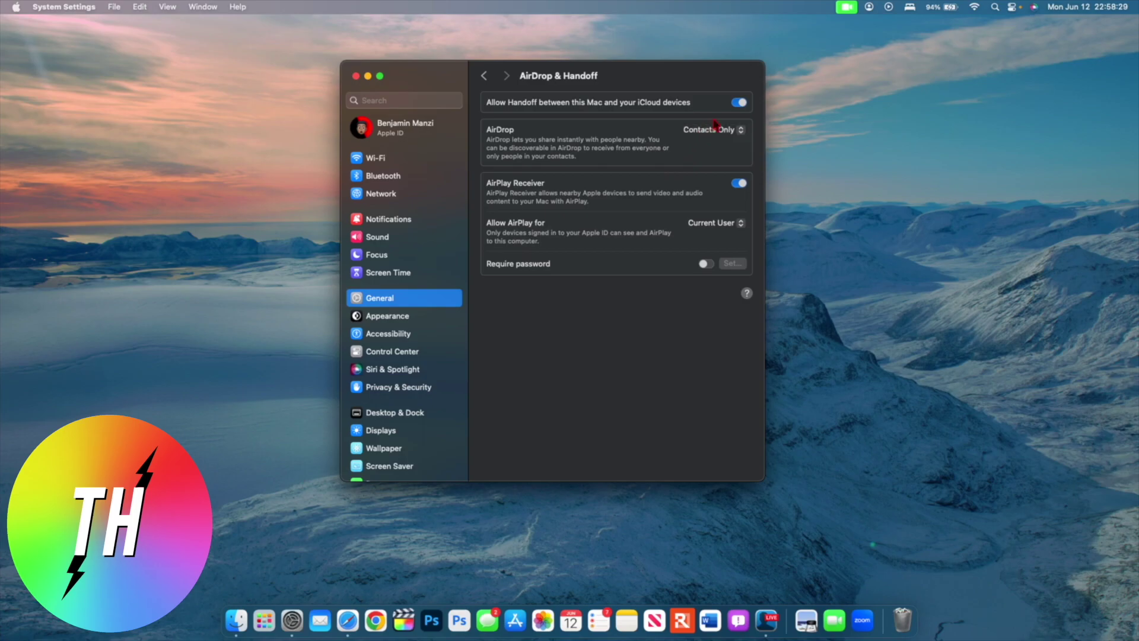
click(729, 131)
click(718, 114)
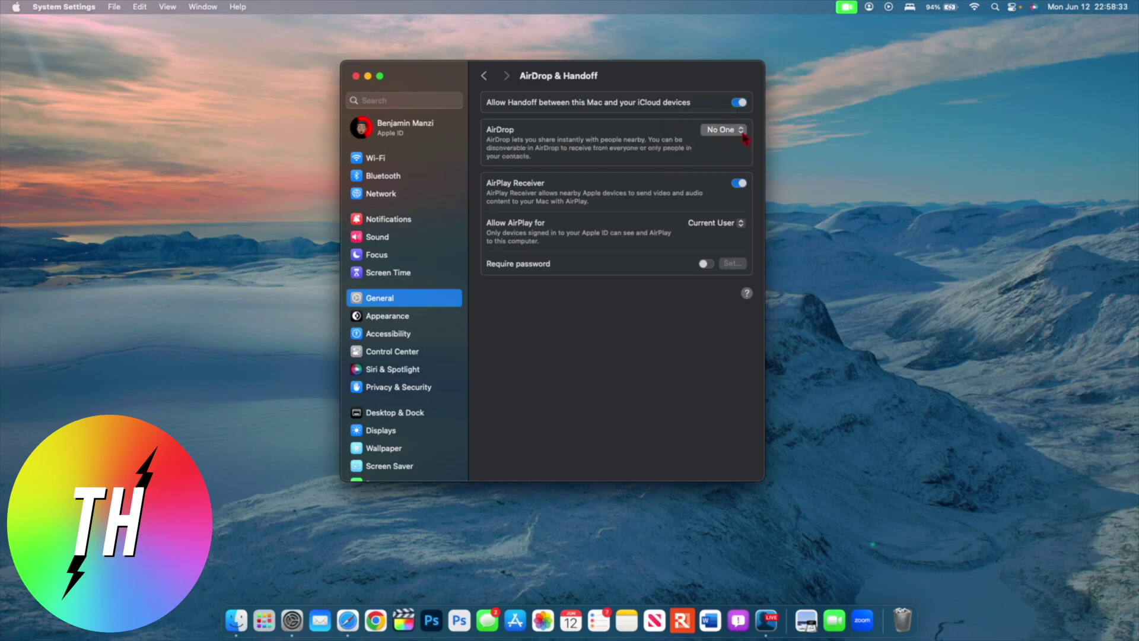
click(733, 131)
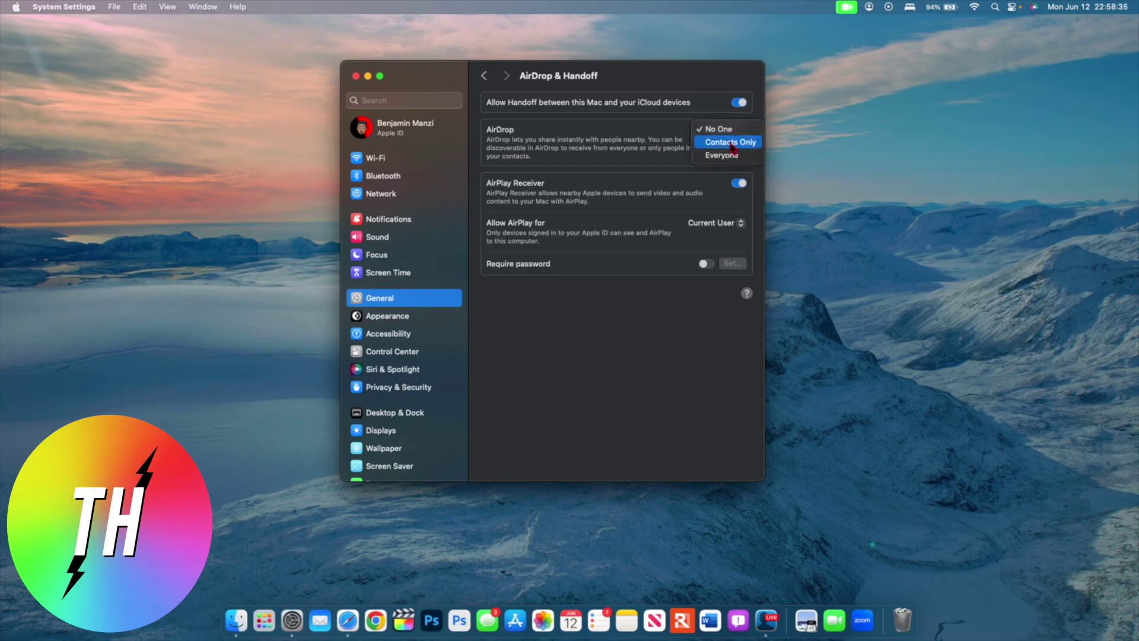
click(732, 143)
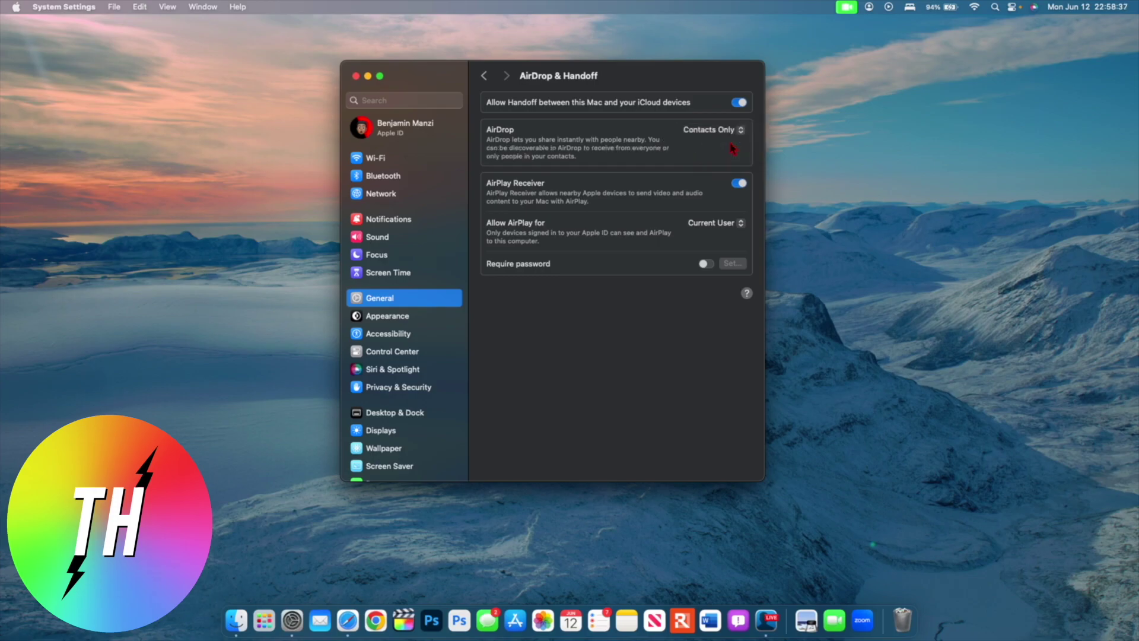
click(727, 130)
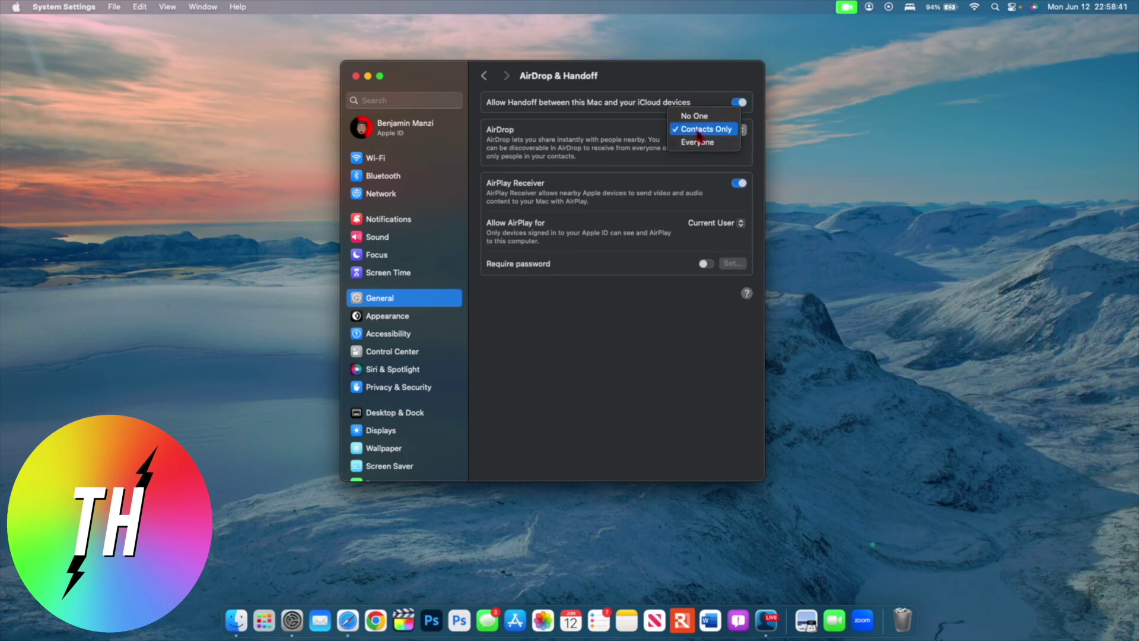
click(699, 134)
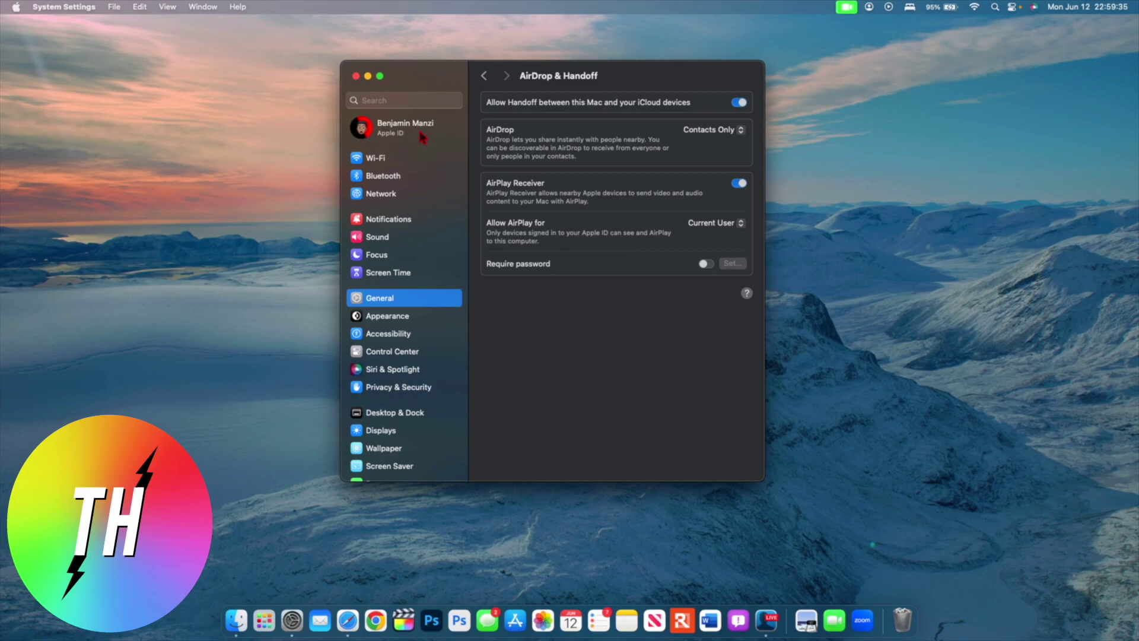
Step: Under Accessibility > Personal Voice, enable Share Across Devices and Allow Apps to use Your Personal Voice
click(389, 333)
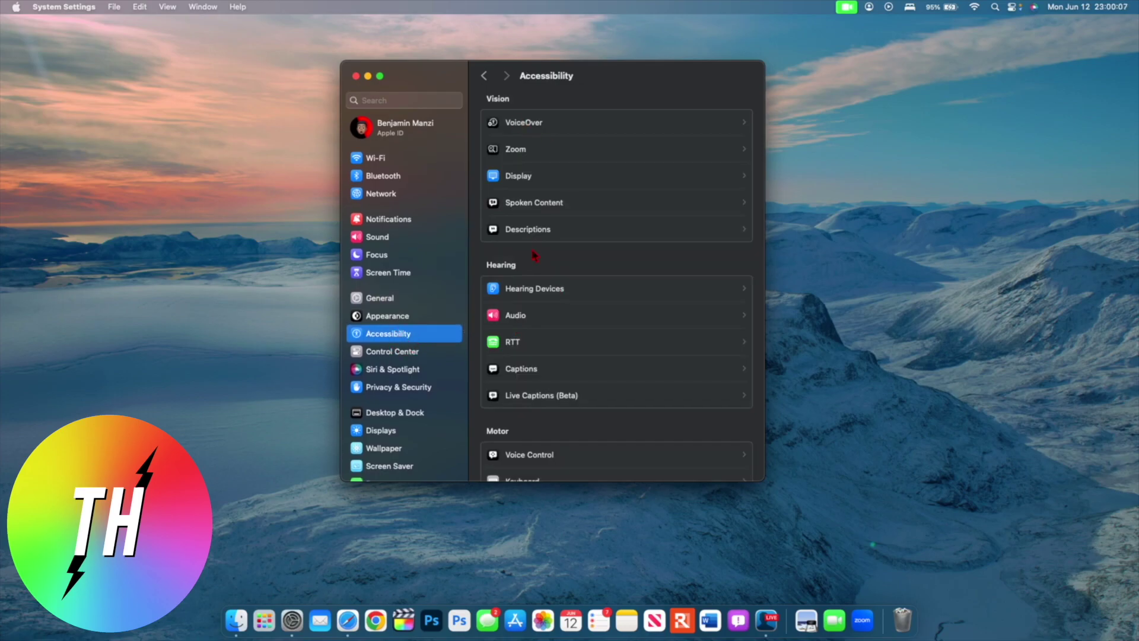
scroll(535, 255, down, 10)
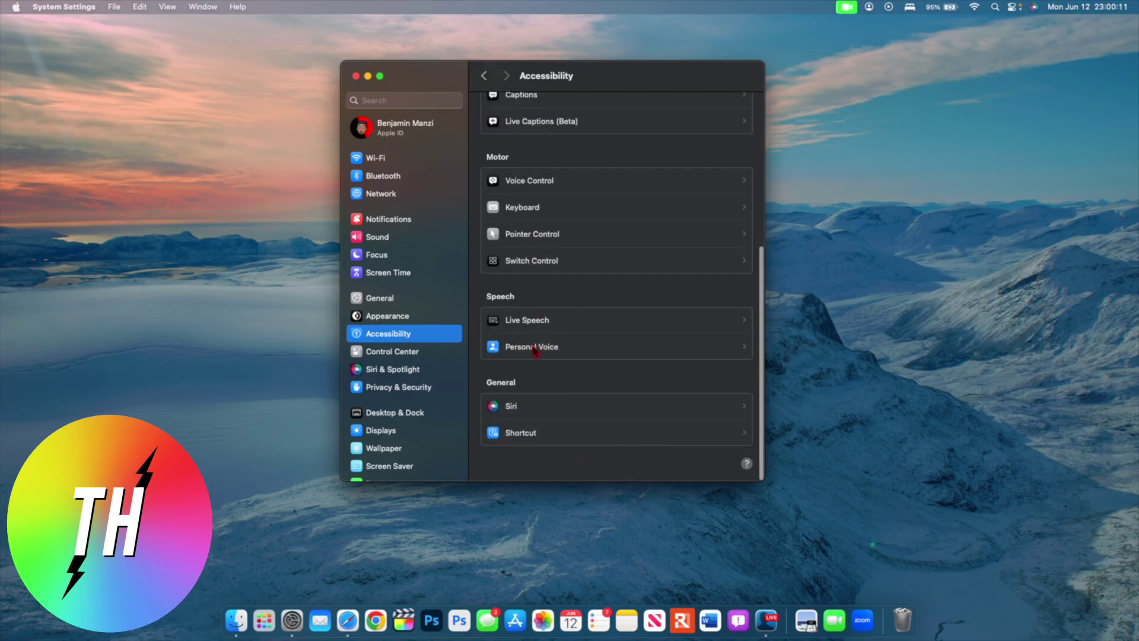
click(533, 348)
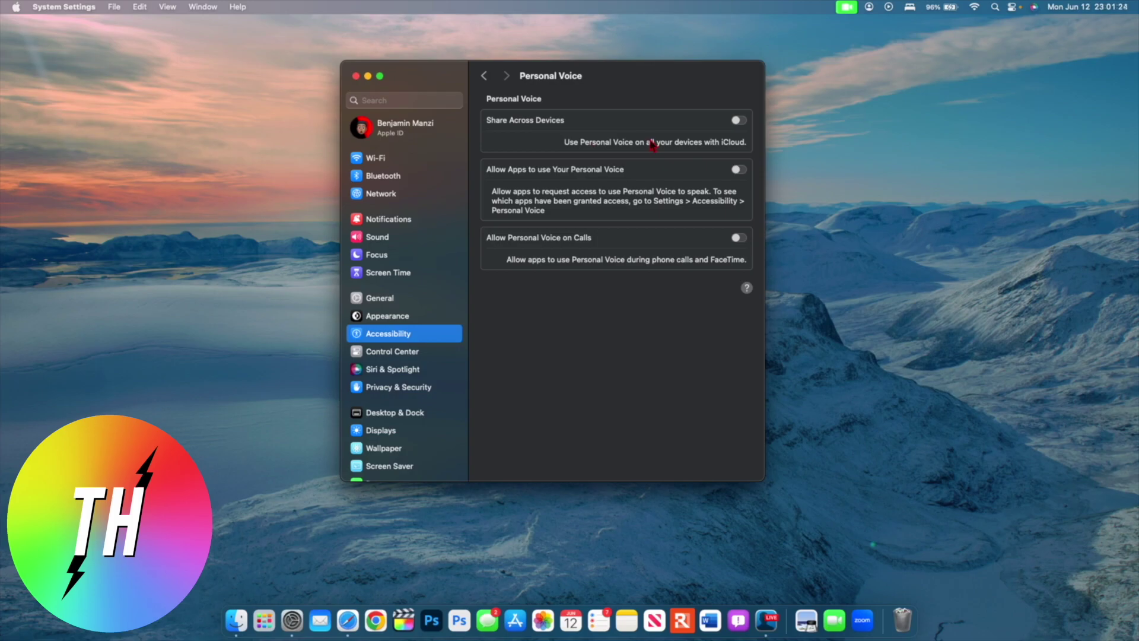
click(738, 121)
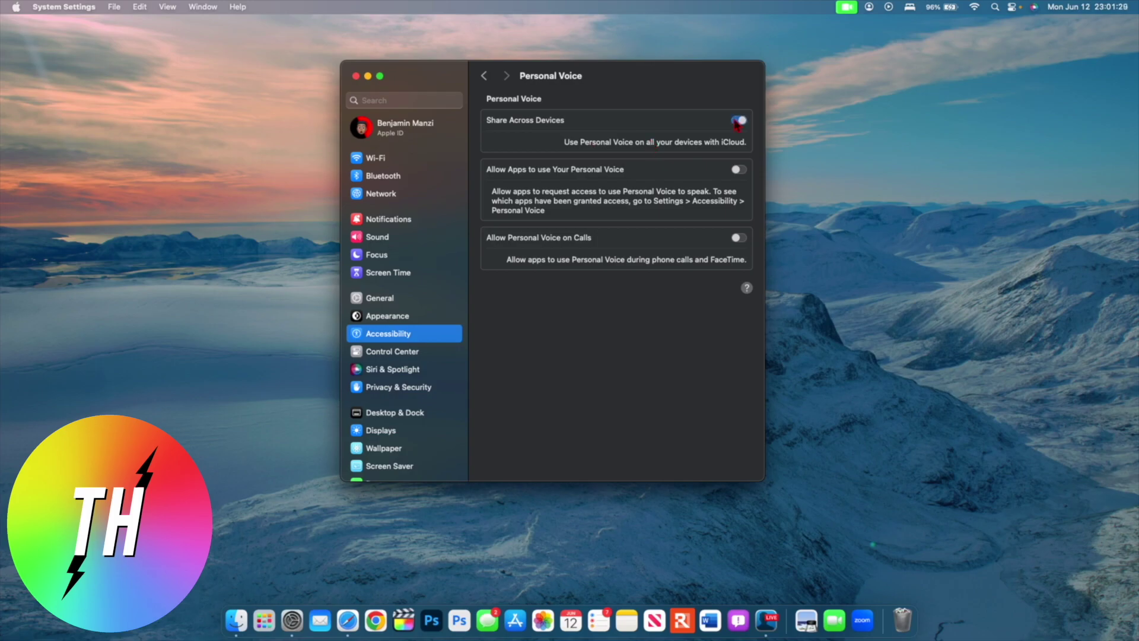
click(738, 169)
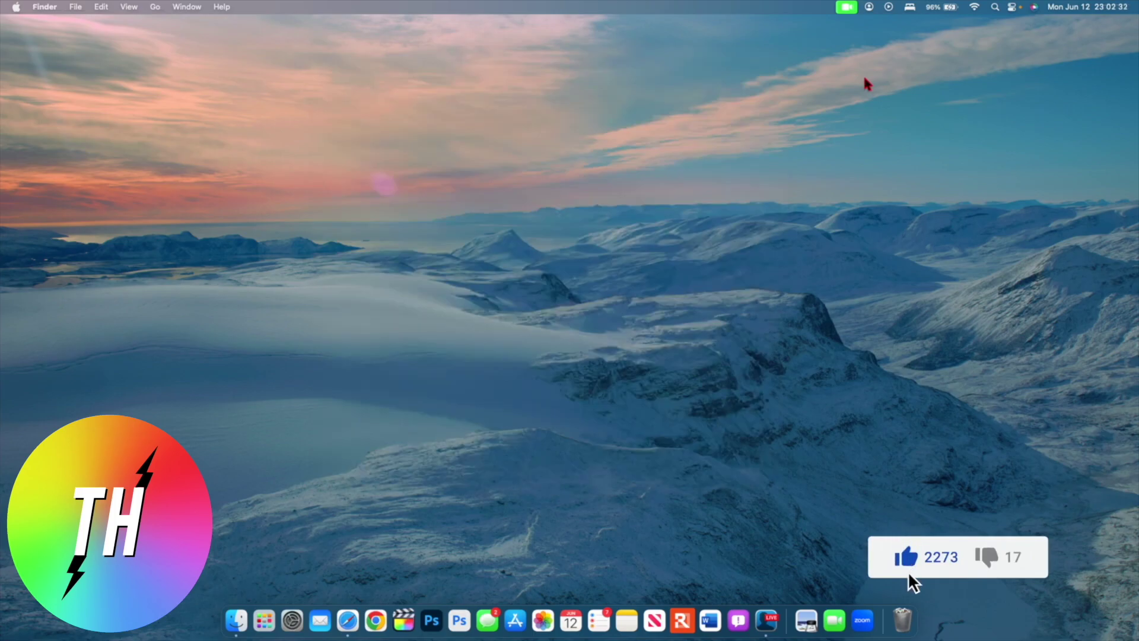
Step: Bring up the Notification Center widgets with fn+N
key(fn+n)
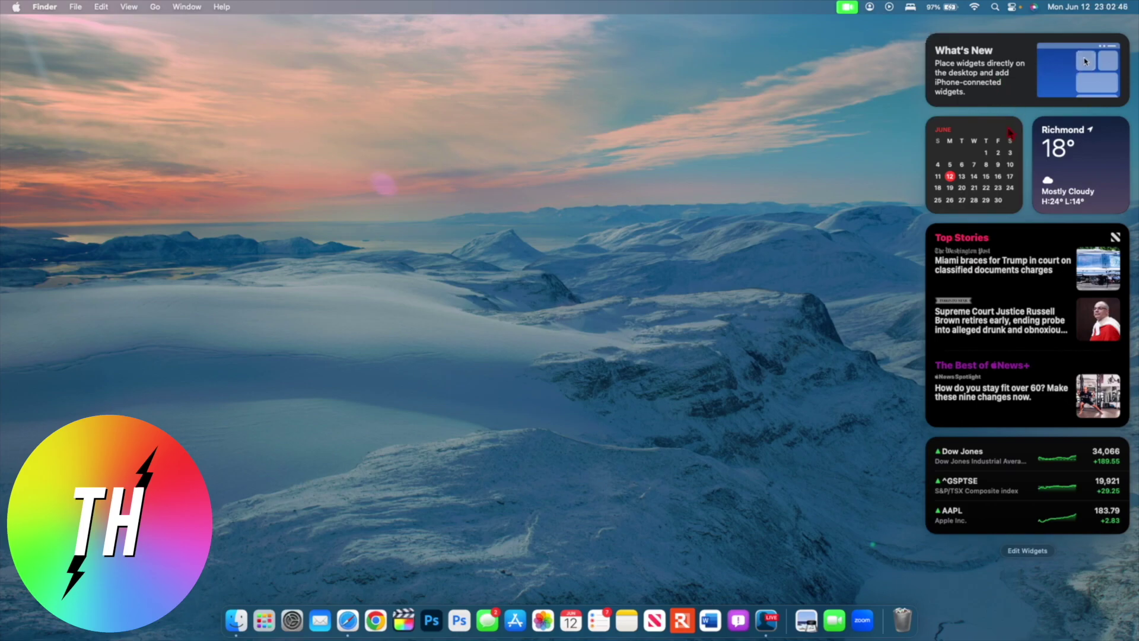
Step: Scroll the Notification Center widget list down and back up
scroll(1009, 136, down, 1)
scroll(1012, 154, up, 1)
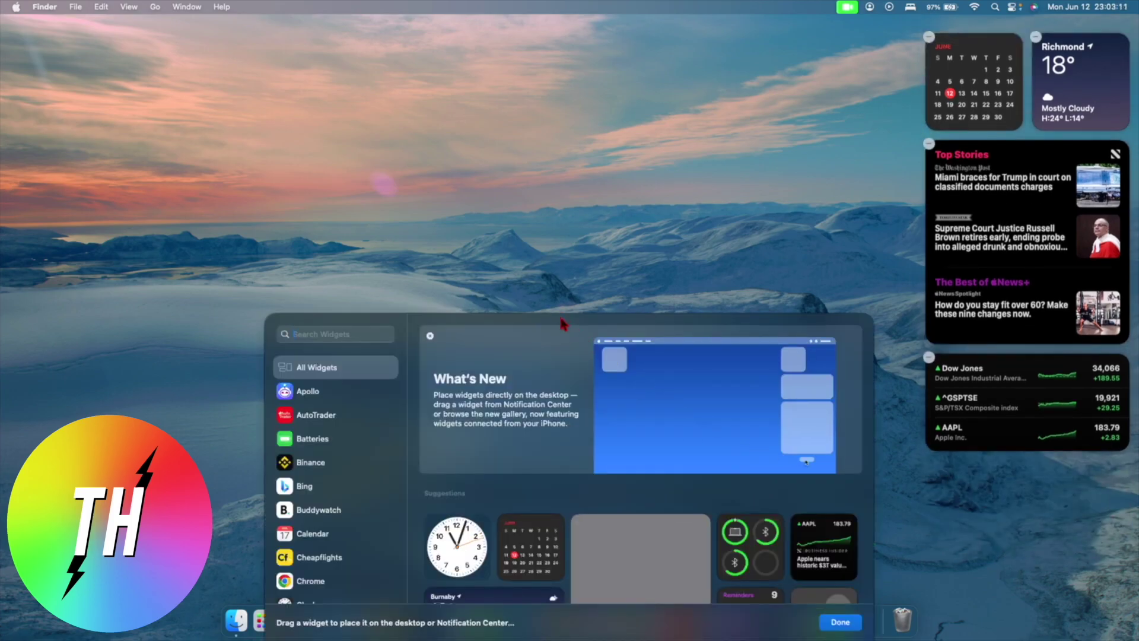
Step: Enlarge the widget gallery to nearly full screen height and scroll to the Batteries widgets
drag(563, 300, 525, 119)
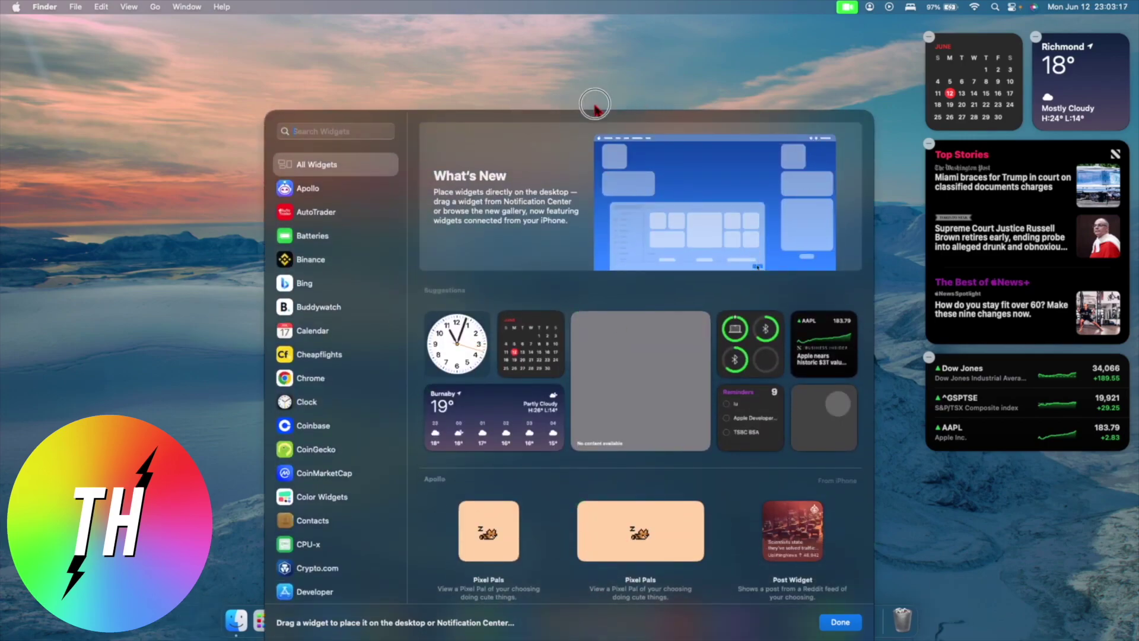
drag(598, 119, 592, 47)
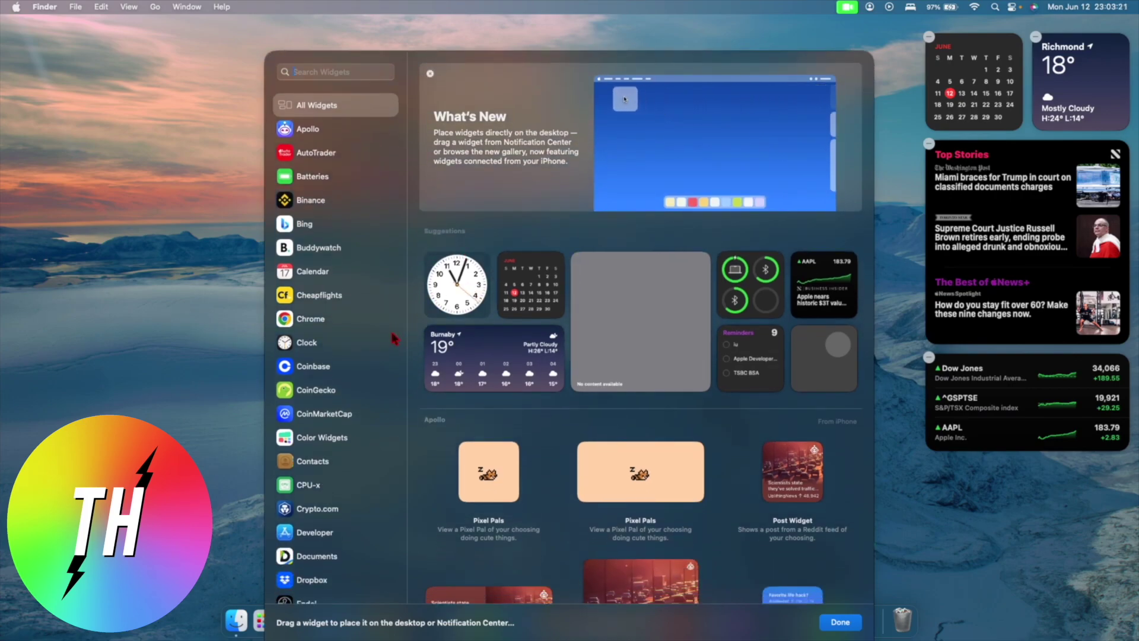
scroll(374, 356, up, 1)
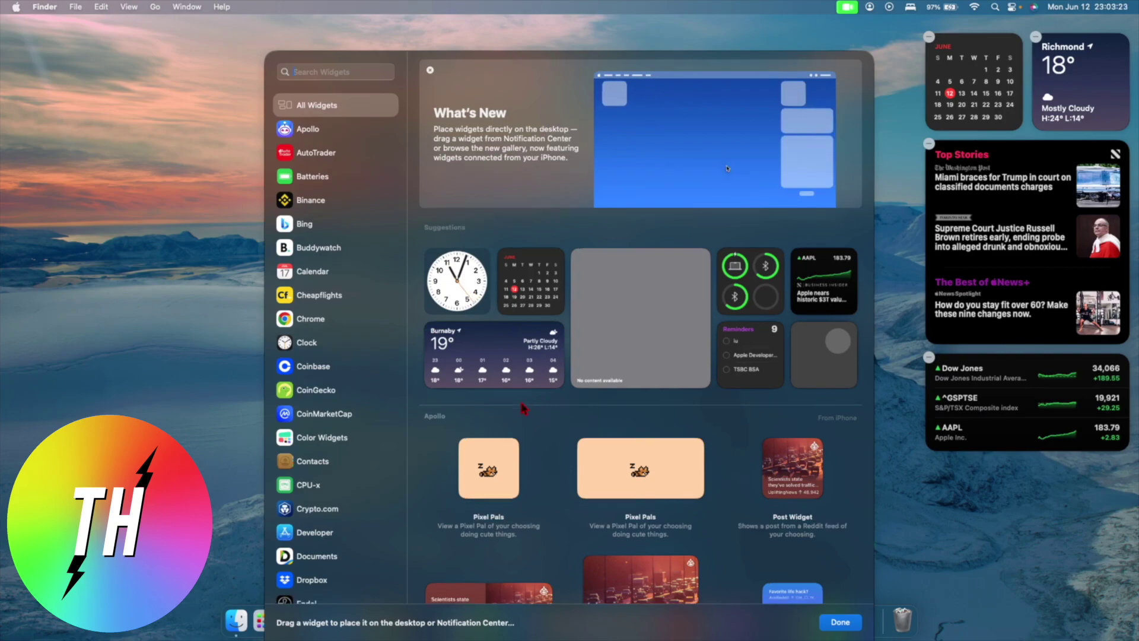
scroll(522, 407, down, 10)
scroll(522, 407, down, 10)
scroll(523, 407, down, 5)
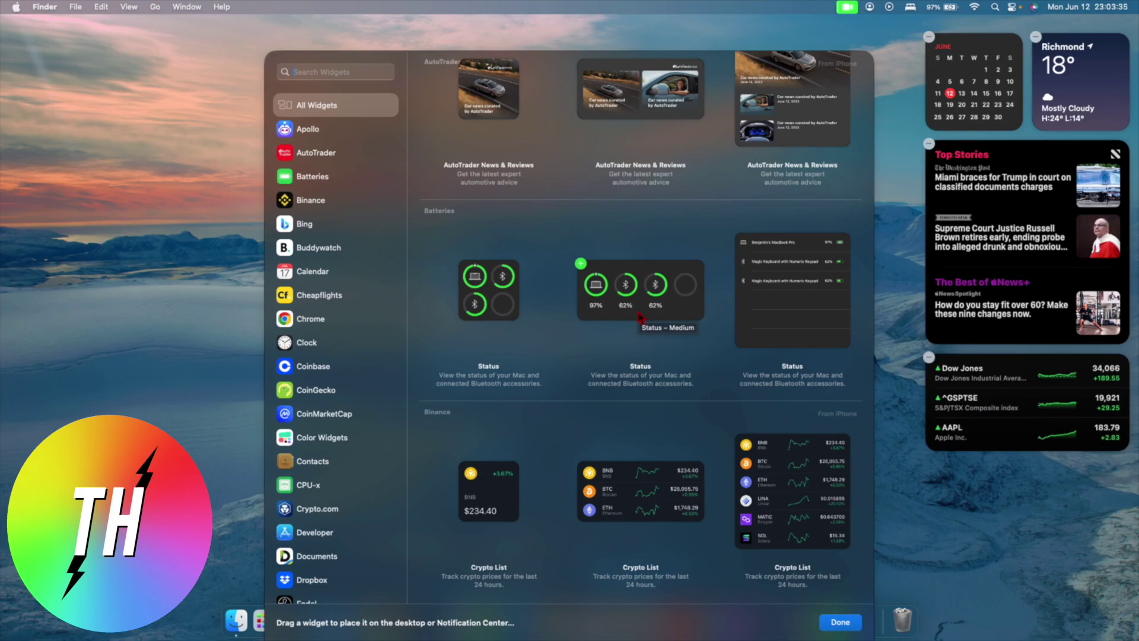
Step: Place the medium Batteries Status widget in the desktop's top-left corner
drag(640, 317, 141, 132)
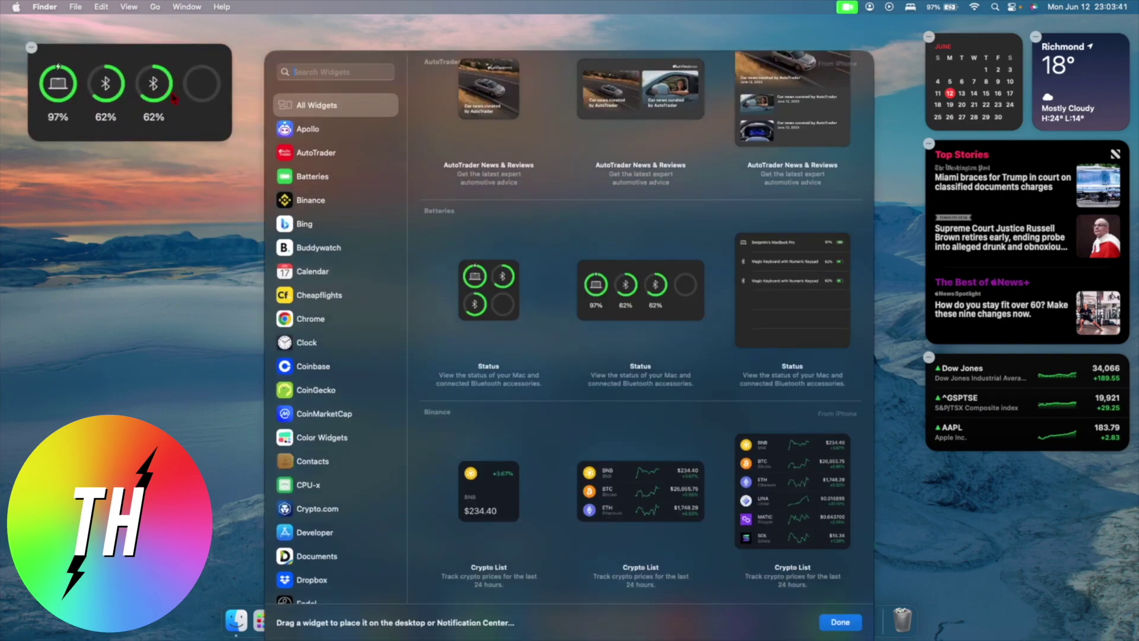
scroll(529, 240, down, 6)
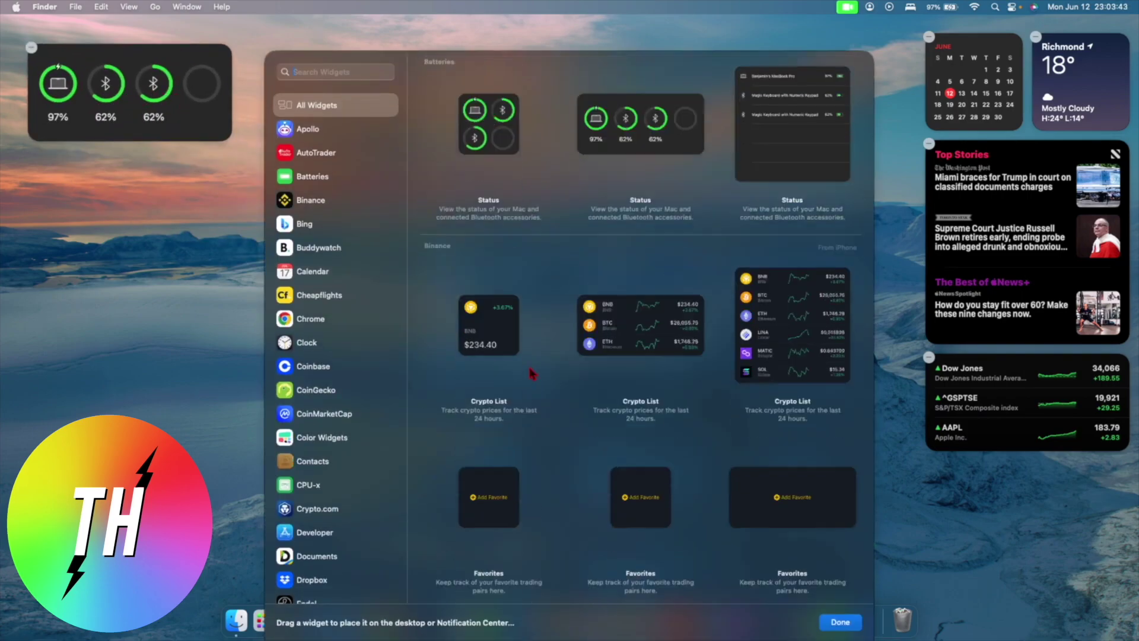
scroll(532, 373, down, 10)
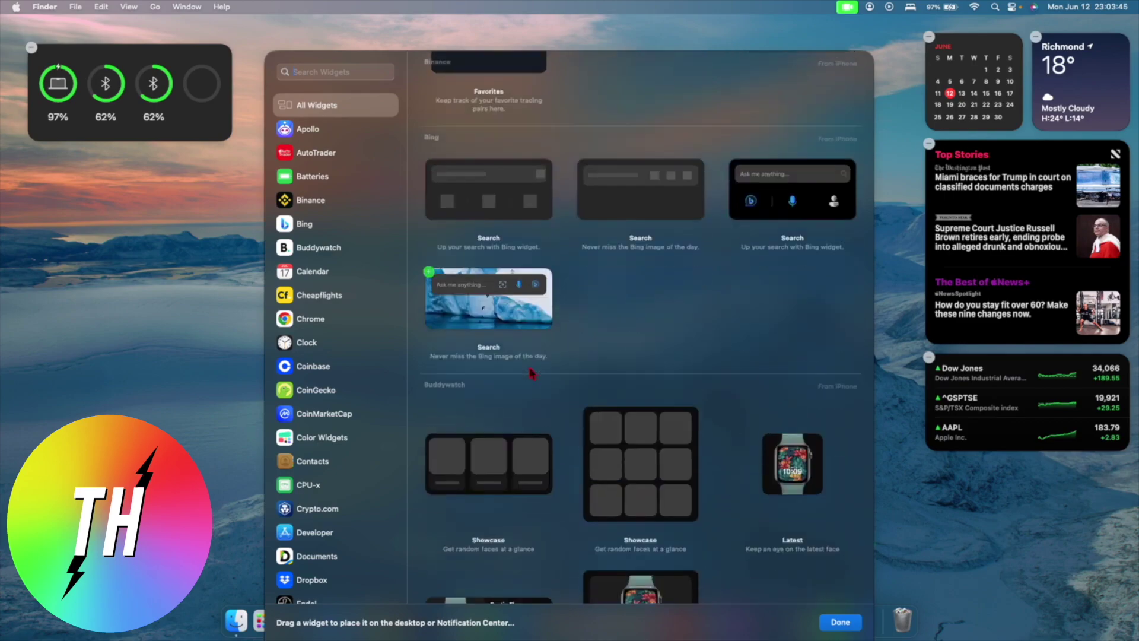
scroll(531, 372, down, 6)
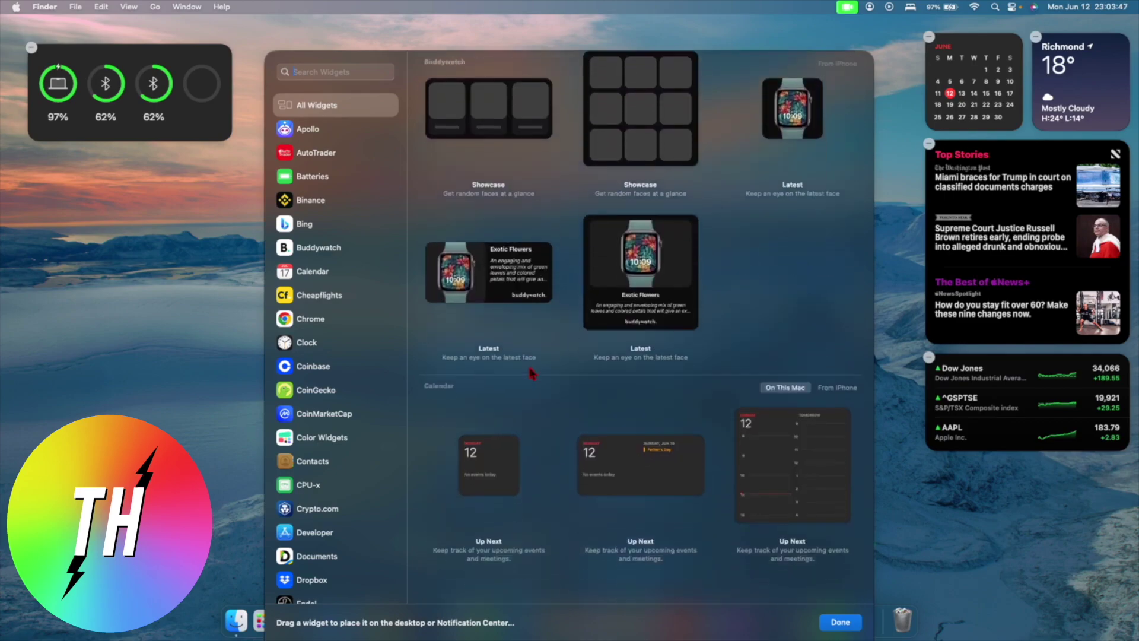
scroll(532, 372, down, 5)
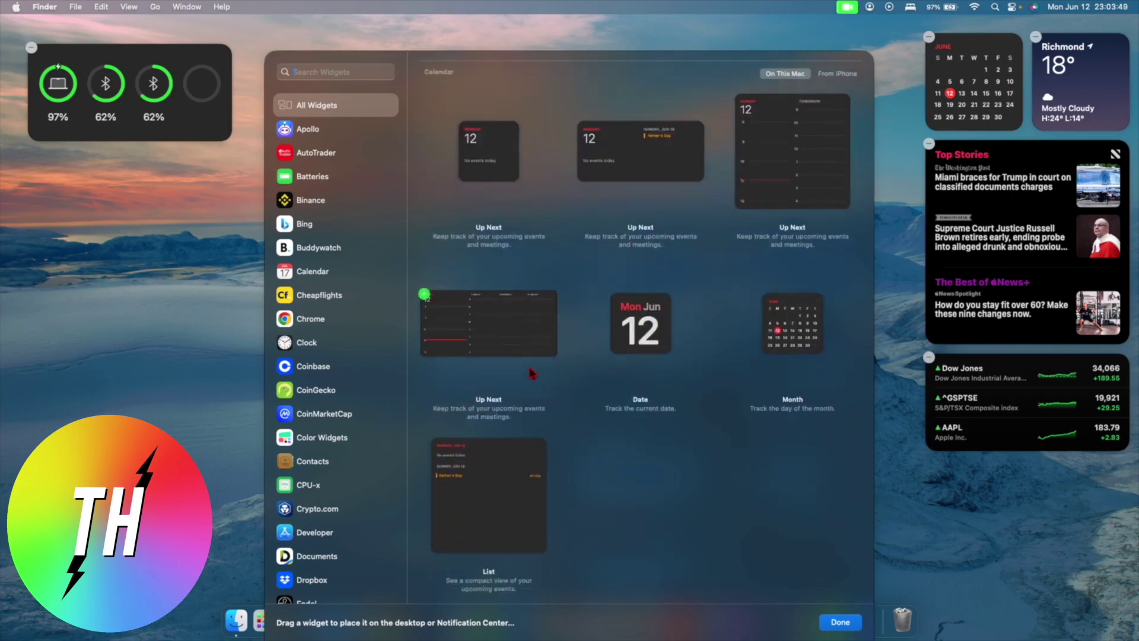
scroll(532, 372, down, 6)
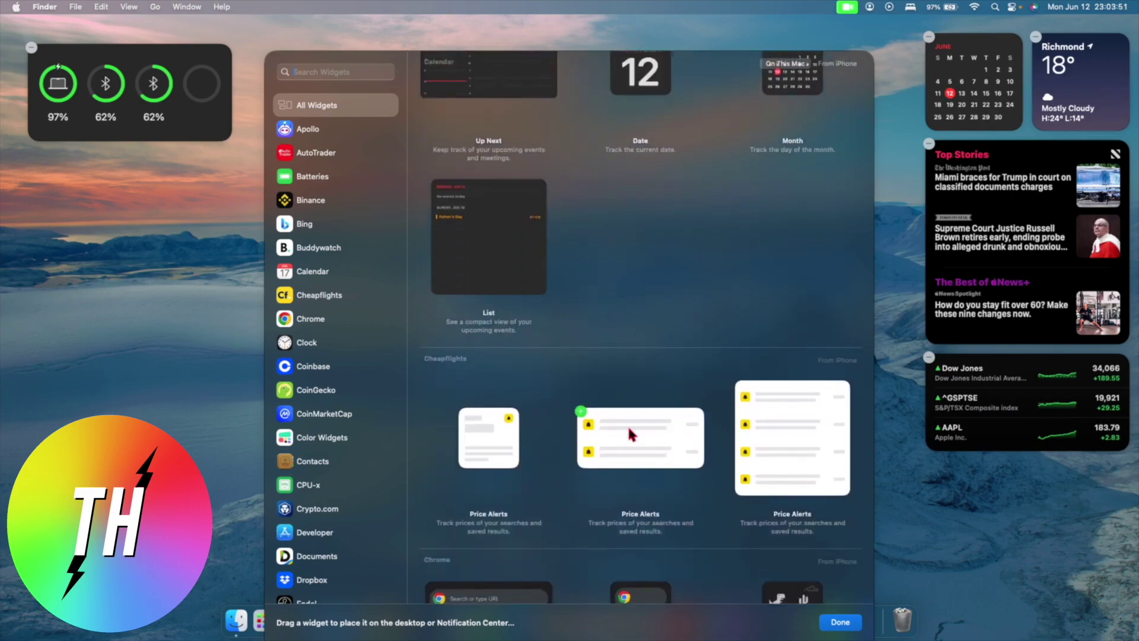
scroll(631, 435, down, 3)
scroll(631, 435, down, 5)
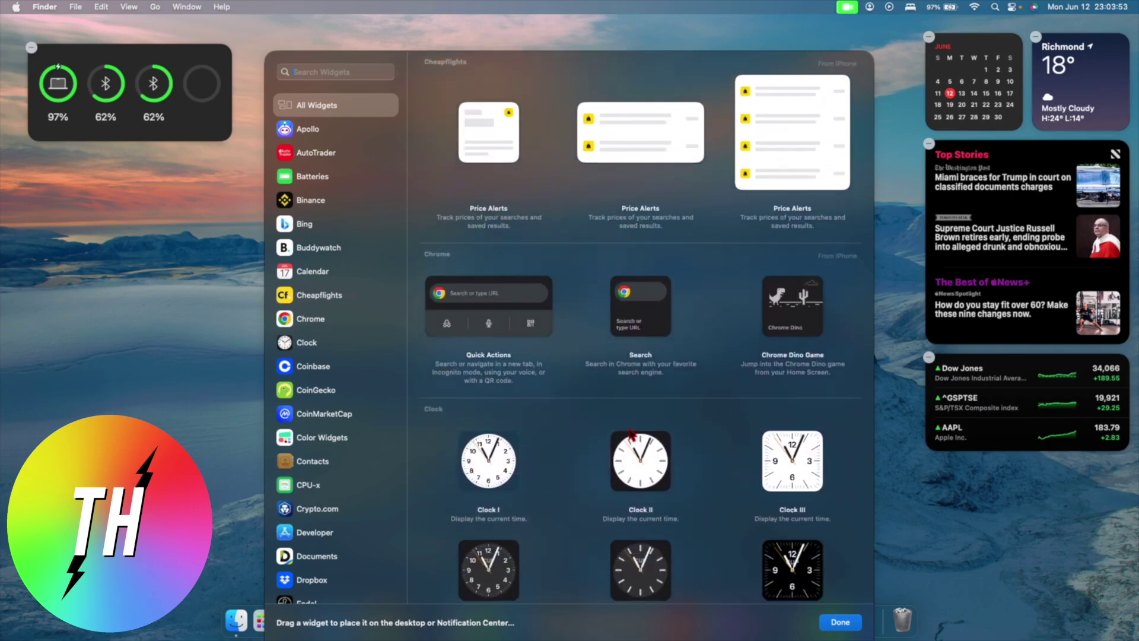
scroll(631, 435, down, 1)
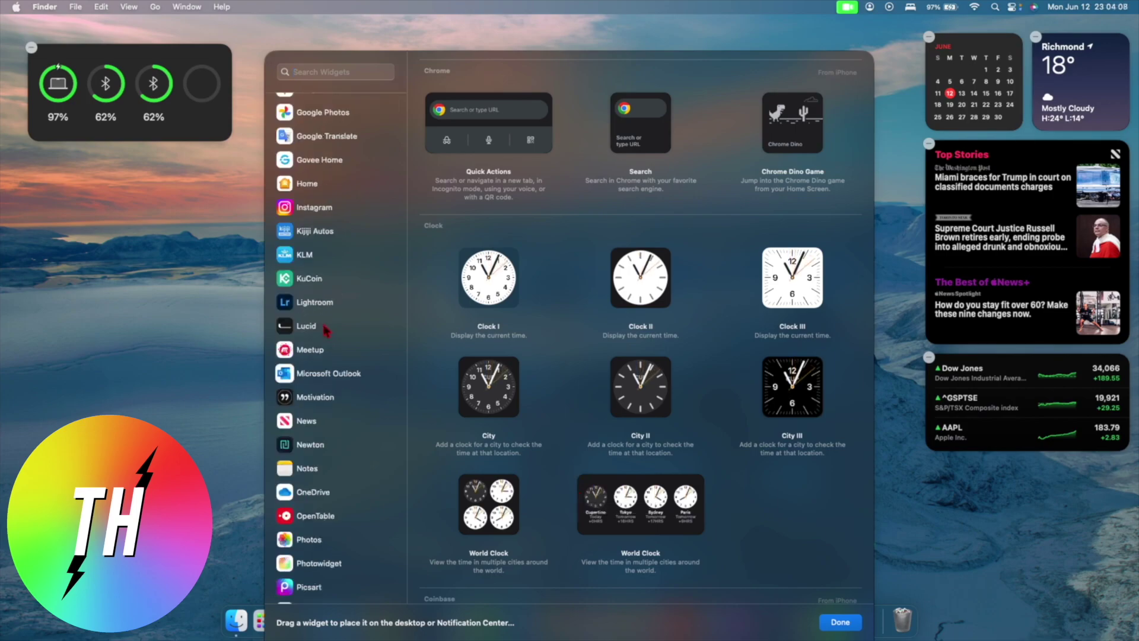
Step: Place the large Lucid widget below the Batteries widget, then close the widget gallery
click(321, 326)
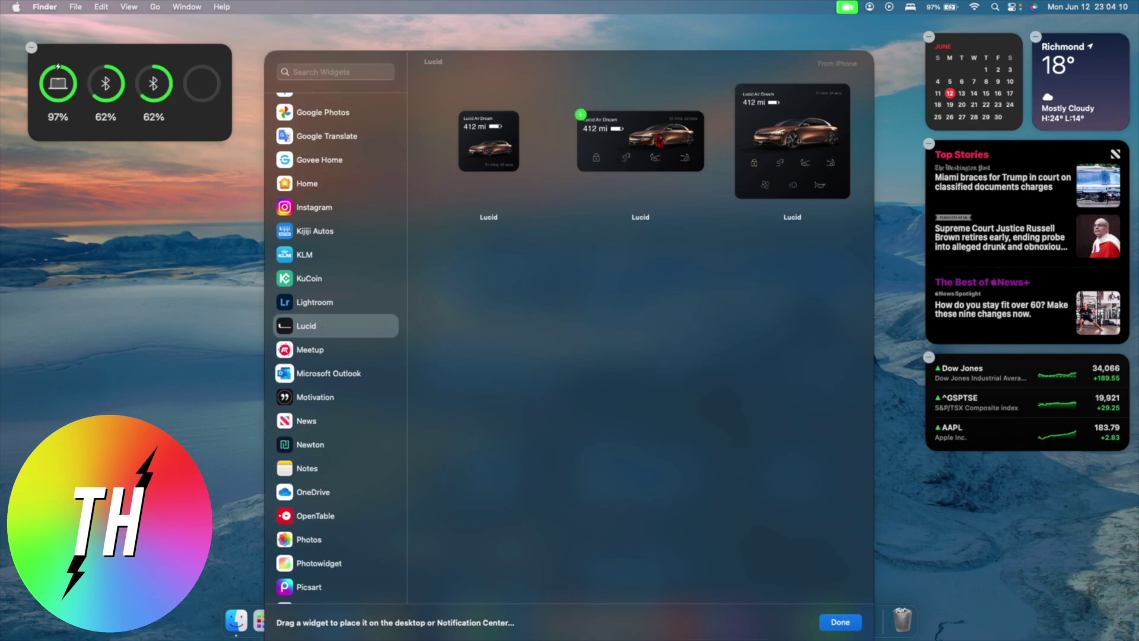
mouse_move(795, 158)
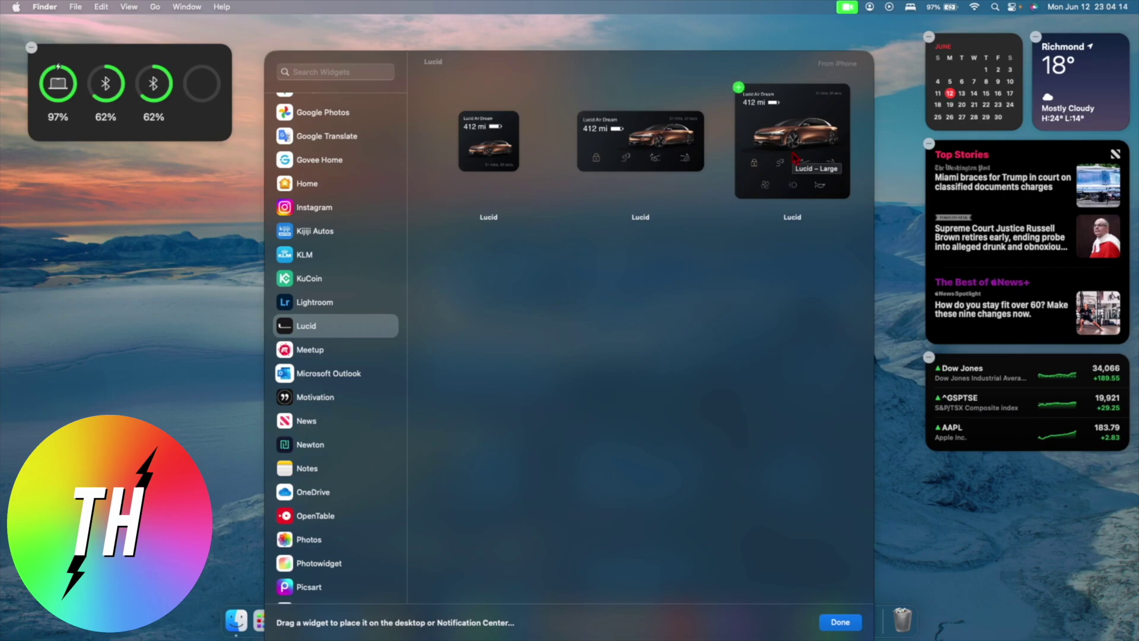
drag(795, 158, 149, 273)
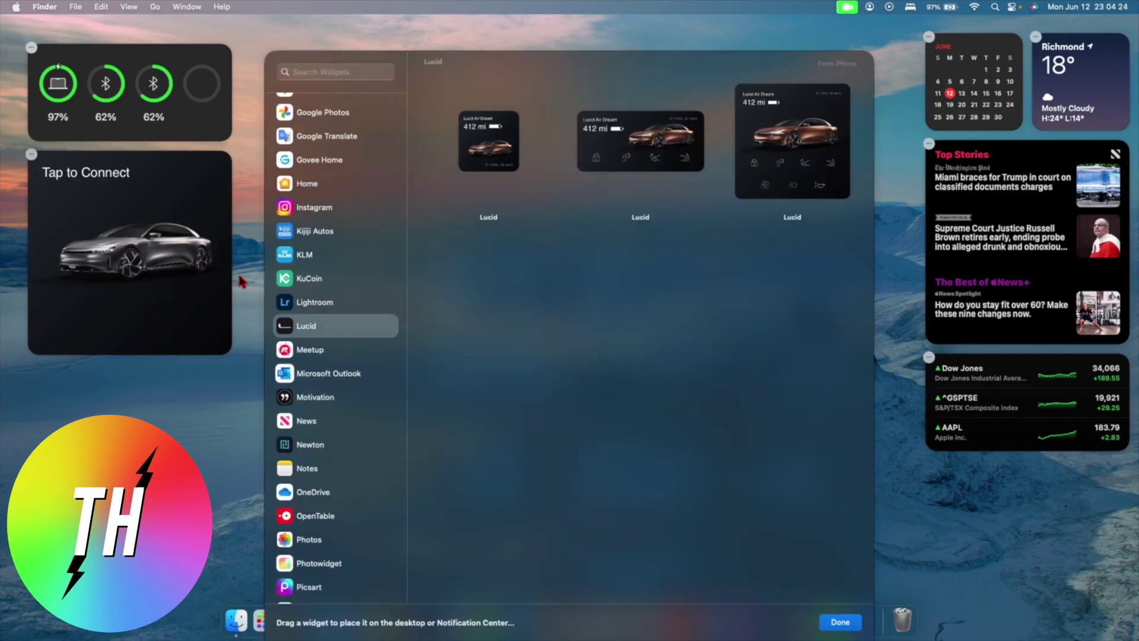
scroll(330, 377, down, 5)
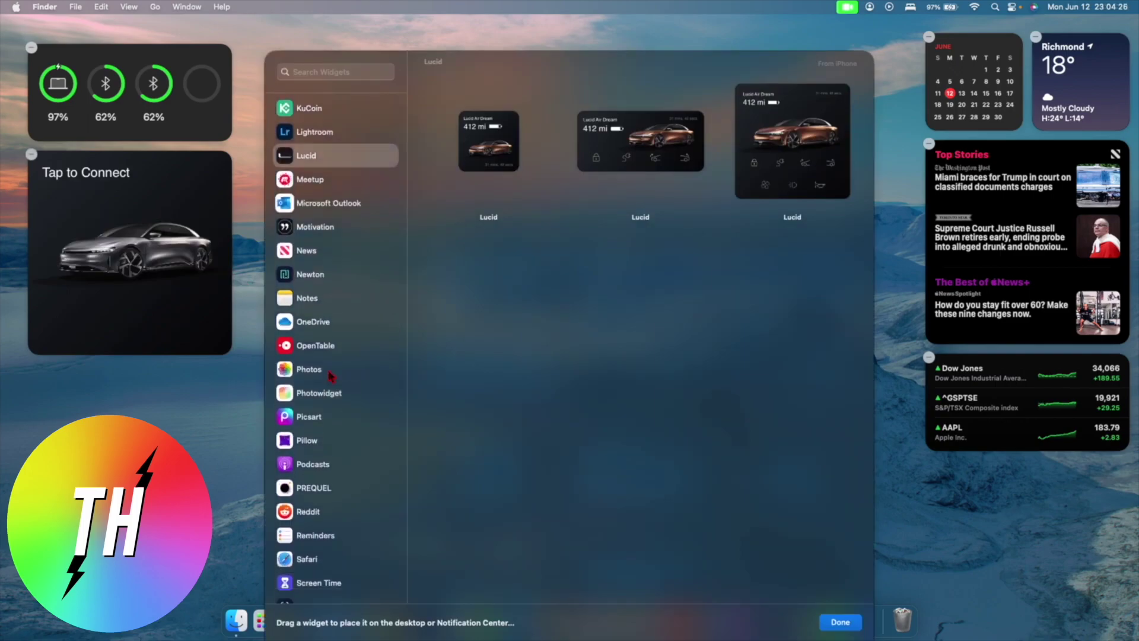
scroll(331, 377, down, 8)
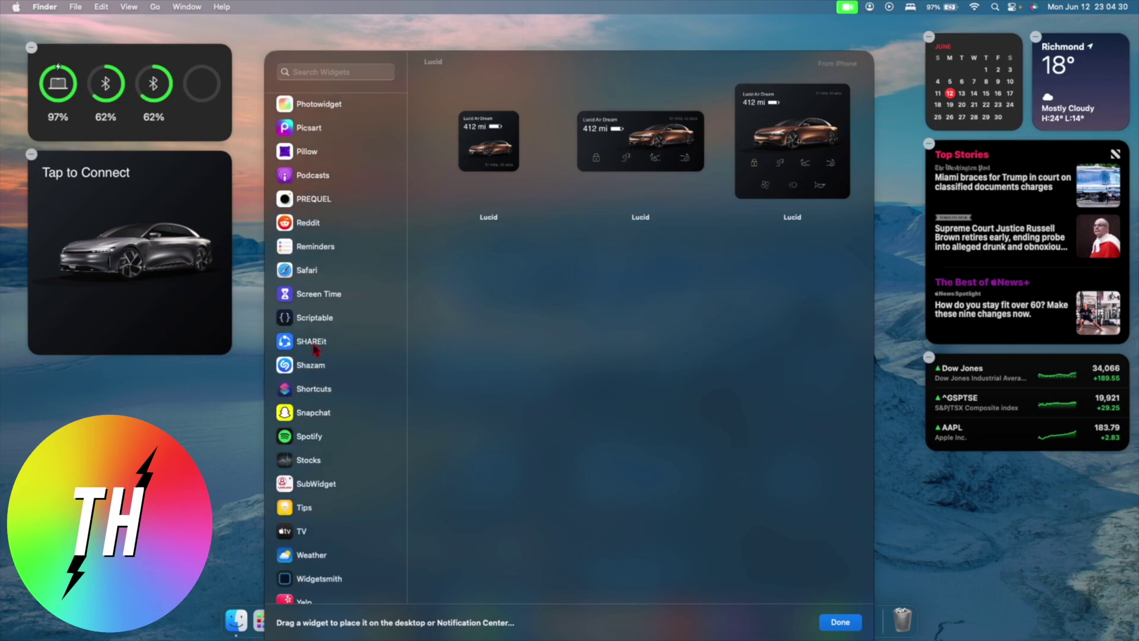
click(223, 389)
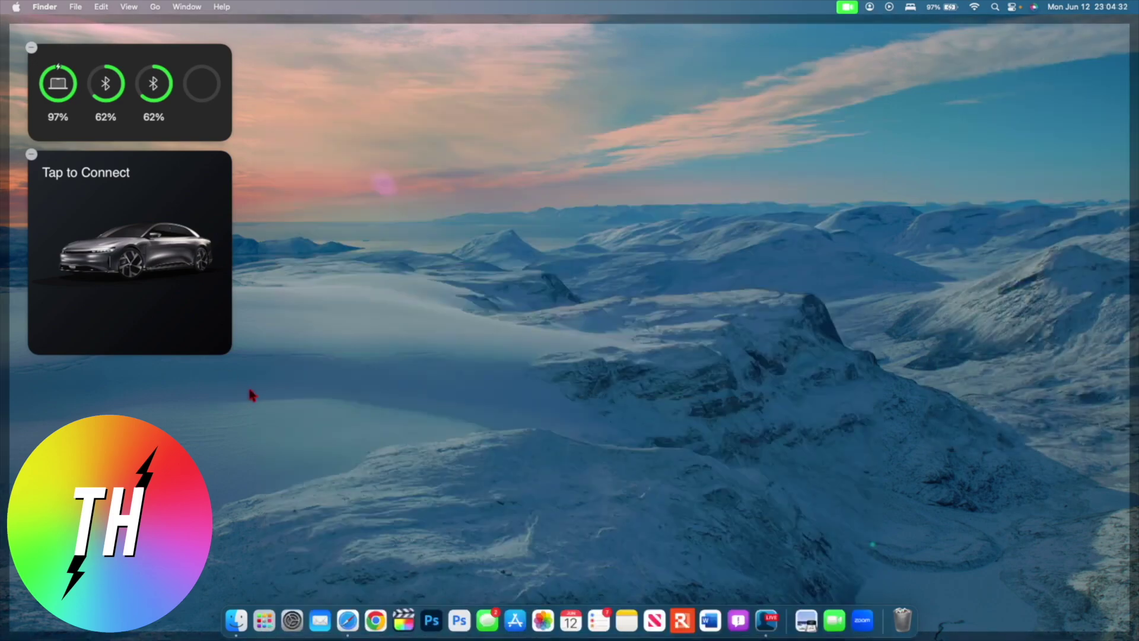